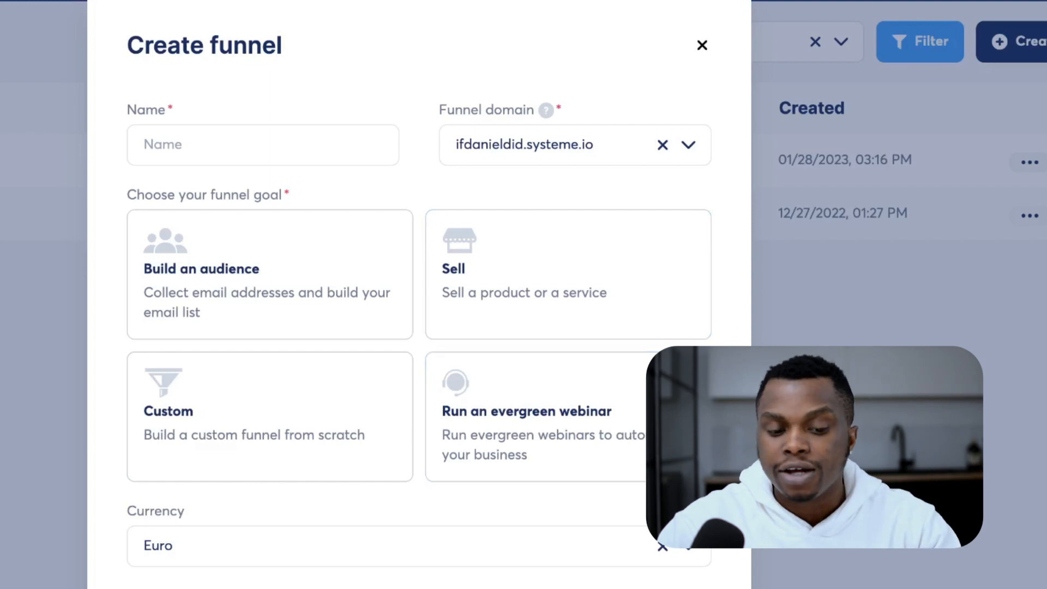
{"action": "left_click", "coordinate": [263, 145]}
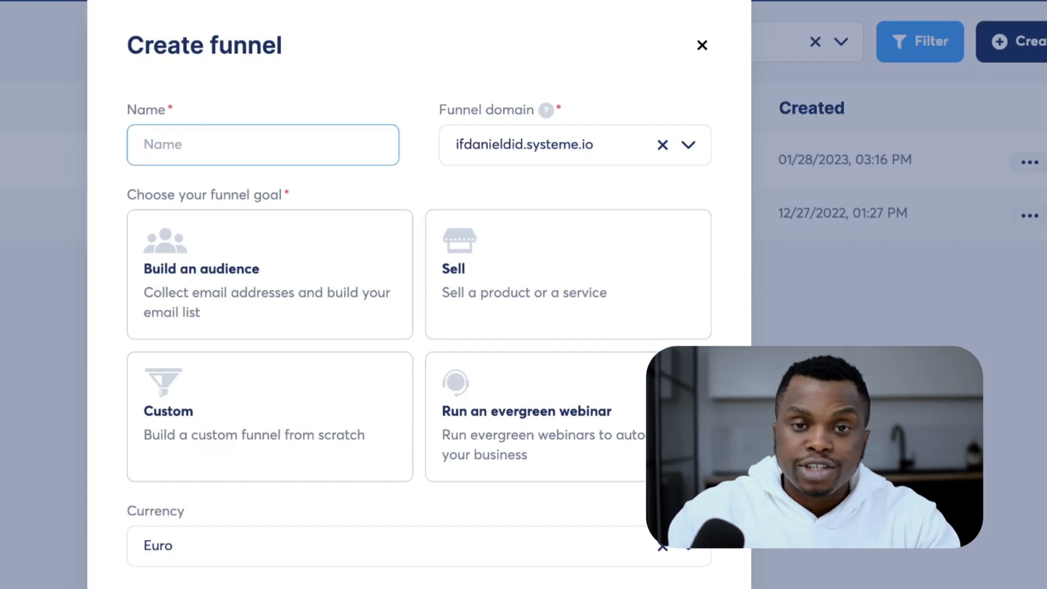
{"action": "type", "text": "test"}
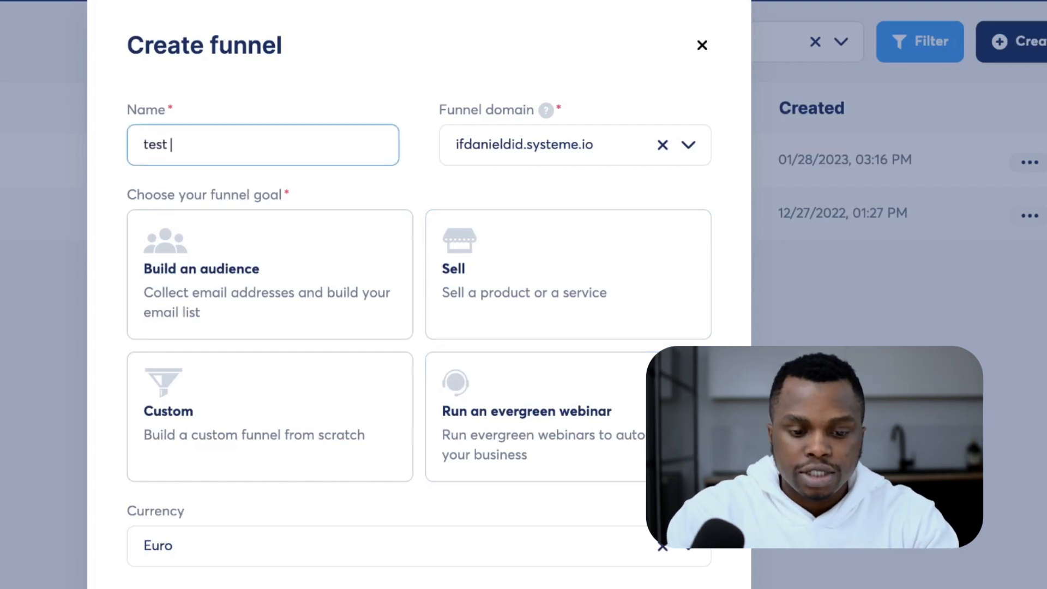
{"action": "key", "text": "BackSpace"}
{"action": "key", "text": "BackSpace"}
{"action": "key", "text": "BackSpace"}
{"action": "key", "text": "BackSpace"}
{"action": "key", "text": "BackSpace"}
{"action": "type", "text": "Test Funnel"}
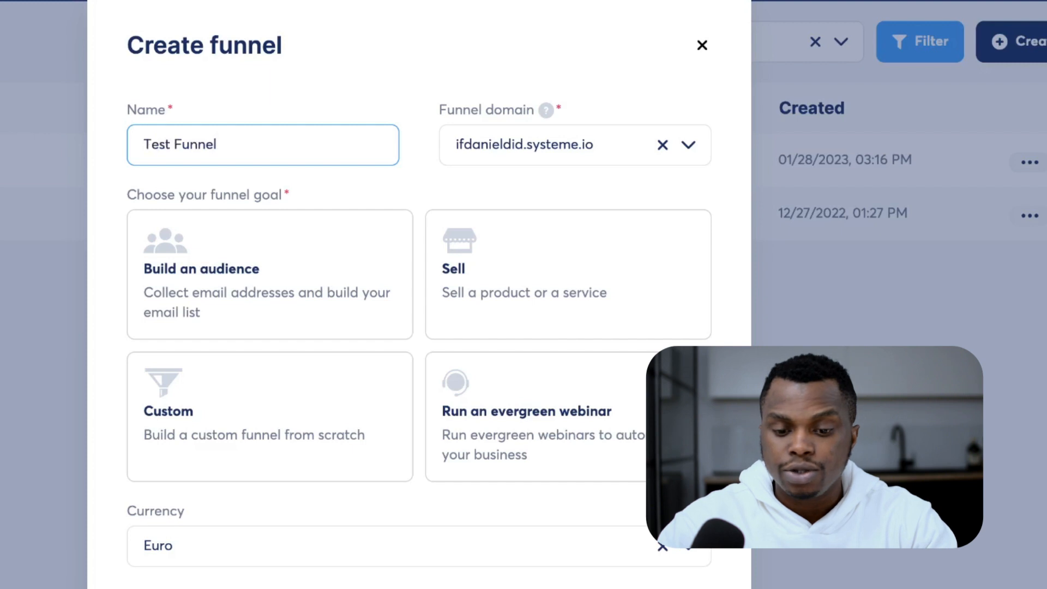
{"action": "left_click", "coordinate": [594, 145]}
{"action": "left_click", "coordinate": [575, 231]}
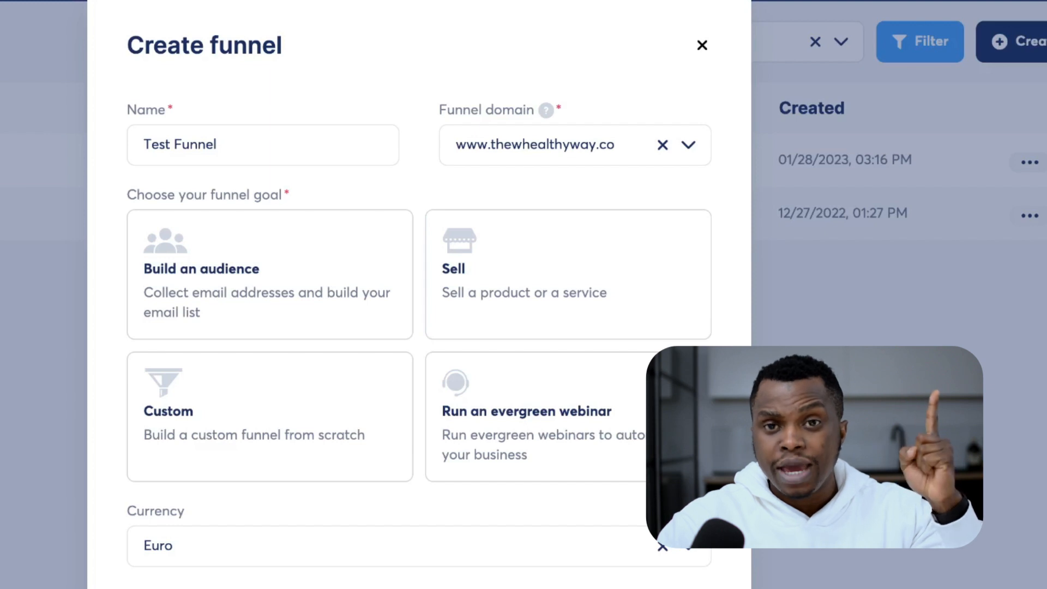
- Set the funnel's currency to U.S. Dollar and its goal to Sell, and create the funnel
{"action": "left_click", "coordinate": [173, 546]}
{"action": "key", "text": "super+a"}
{"action": "type", "text": "U.S"}
{"action": "key", "text": "Return"}
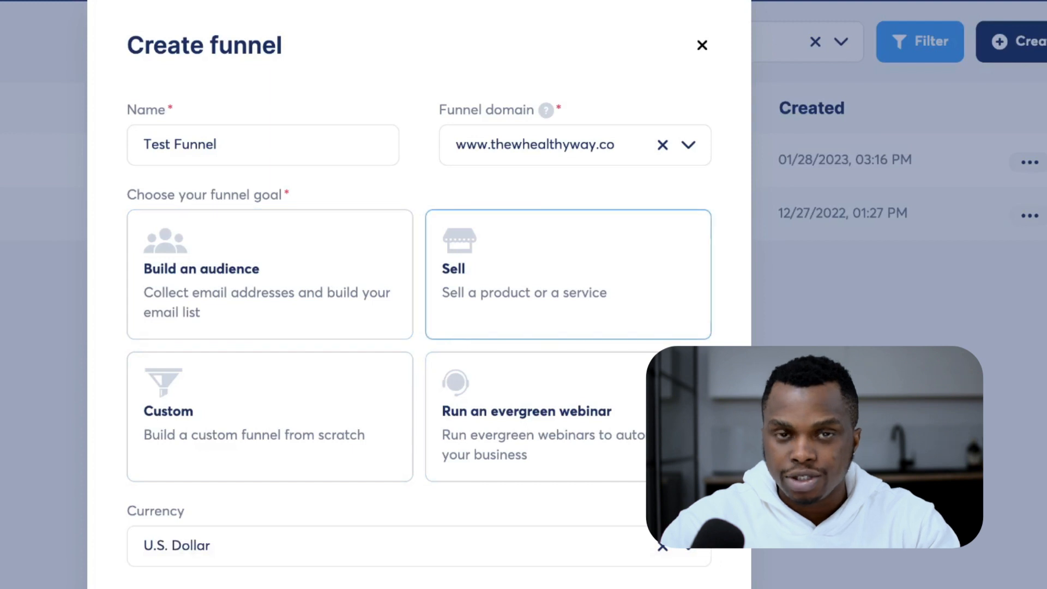
{"action": "left_click", "coordinate": [568, 274]}
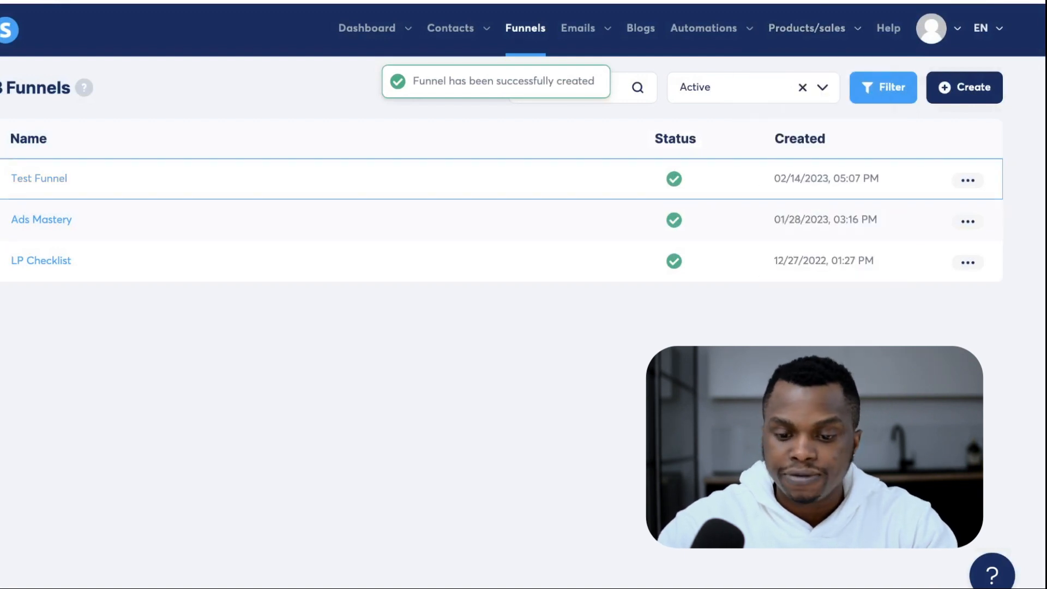
- Open Test Funnel and look through the page templates offered for its Order Form step
{"action": "left_click", "coordinate": [967, 180]}
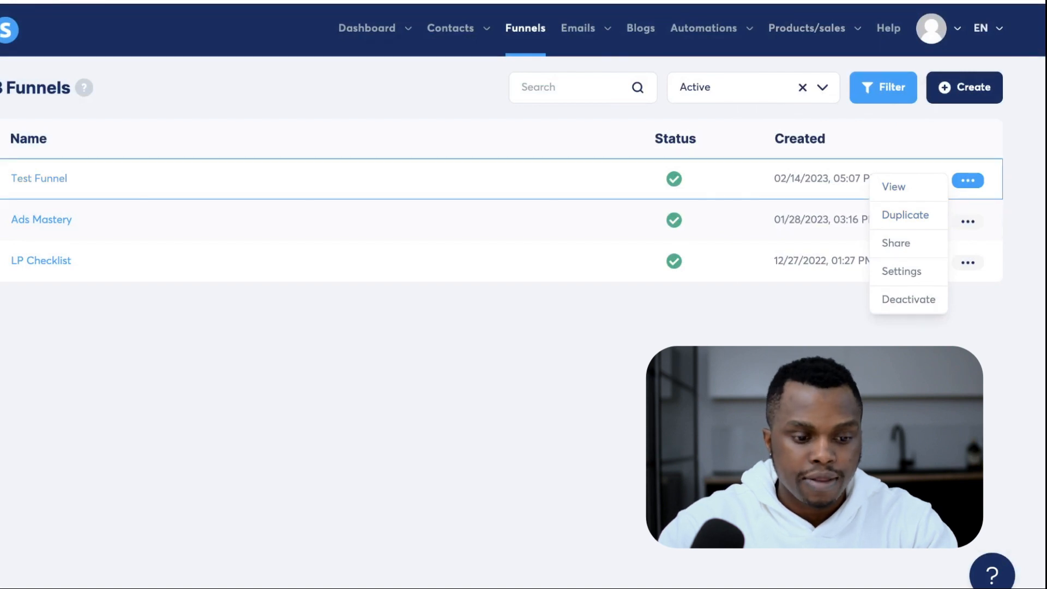
{"action": "left_click", "coordinate": [40, 178]}
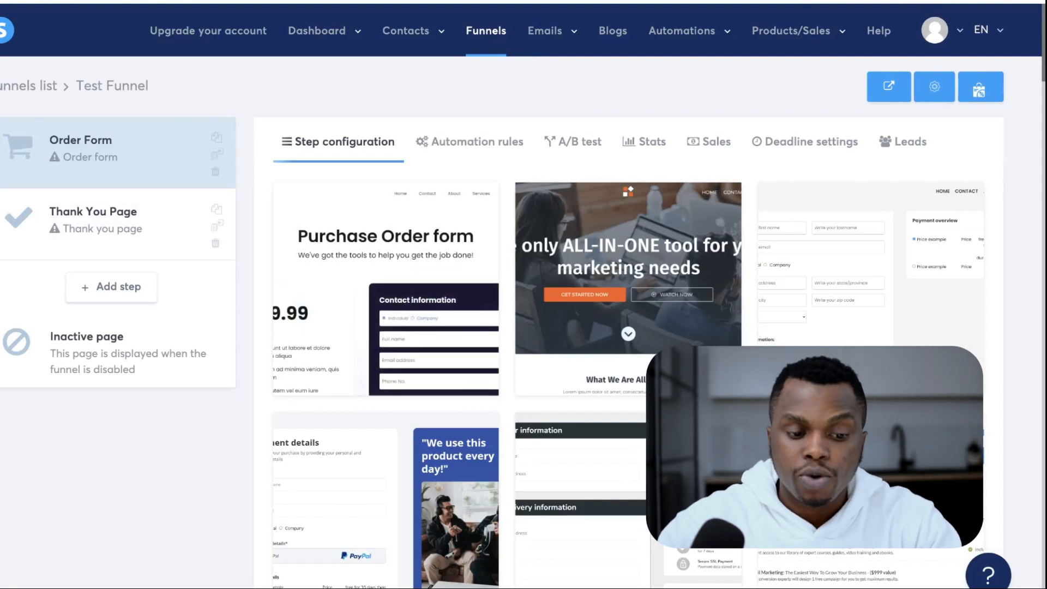
{"action": "scroll", "coordinate": [385, 349], "scroll_direction": "down", "scroll_amount": 2}
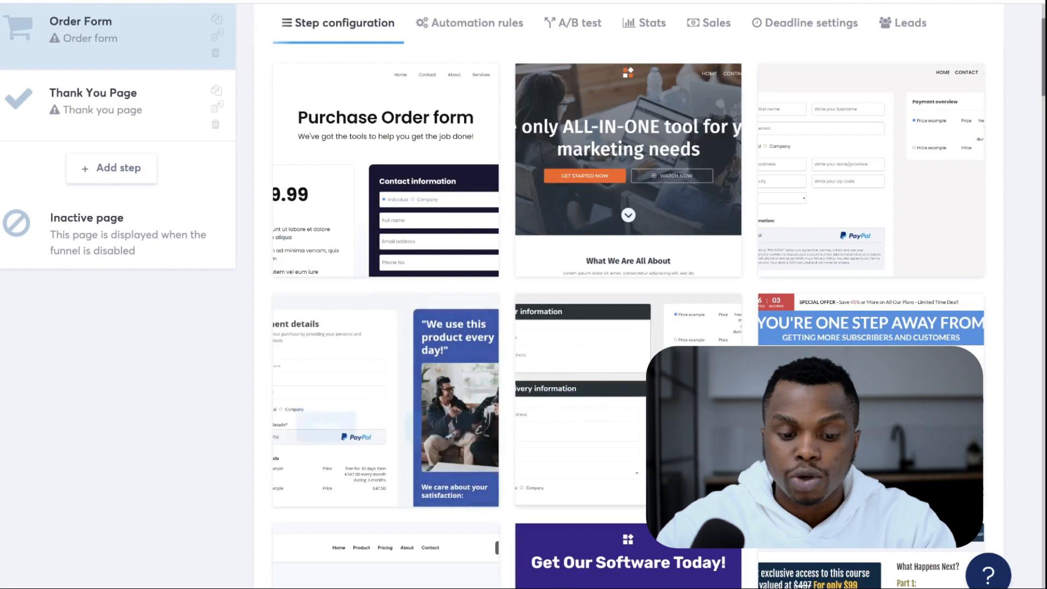
{"action": "mouse_move", "coordinate": [385, 400]}
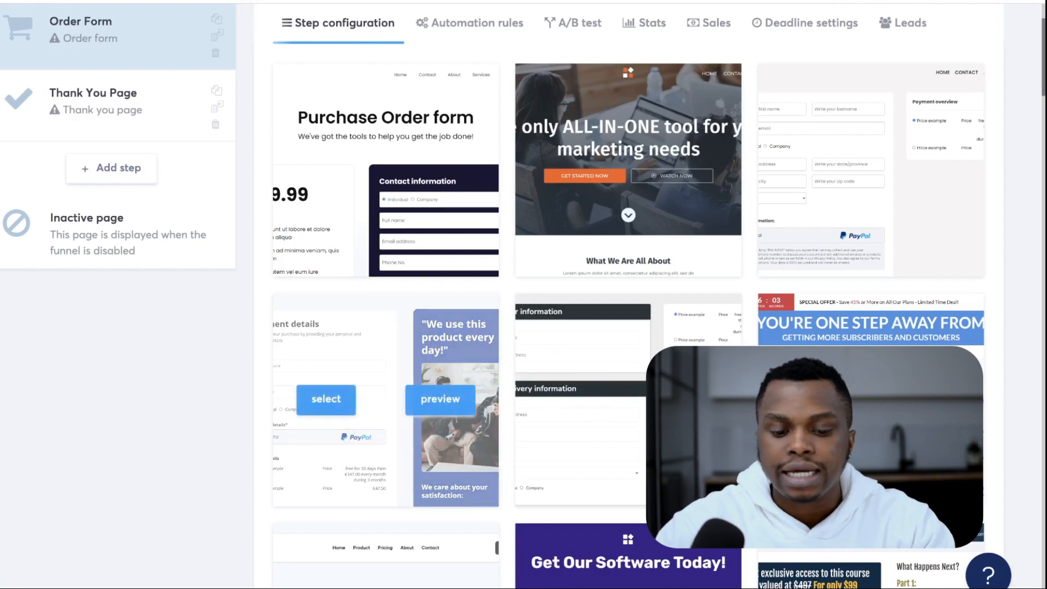
{"action": "scroll", "coordinate": [385, 400], "scroll_direction": "down", "scroll_amount": 2}
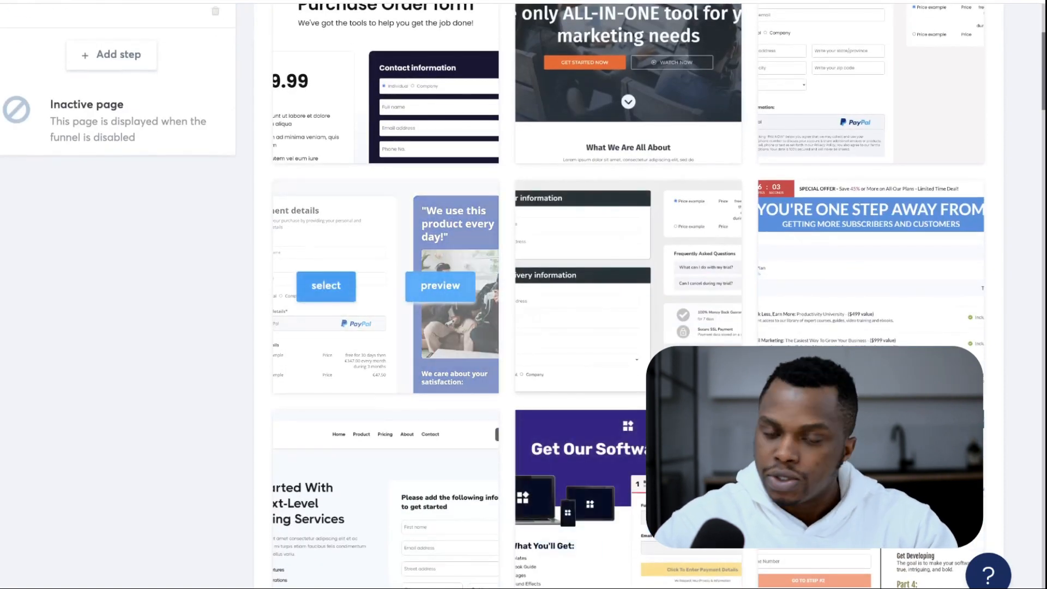
{"action": "scroll", "coordinate": [385, 294], "scroll_direction": "down", "scroll_amount": 3}
{"action": "scroll", "coordinate": [386, 294], "scroll_direction": "down", "scroll_amount": 1}
{"action": "mouse_move", "coordinate": [894, 294]}
{"action": "scroll", "coordinate": [894, 295], "scroll_direction": "up", "scroll_amount": 1}
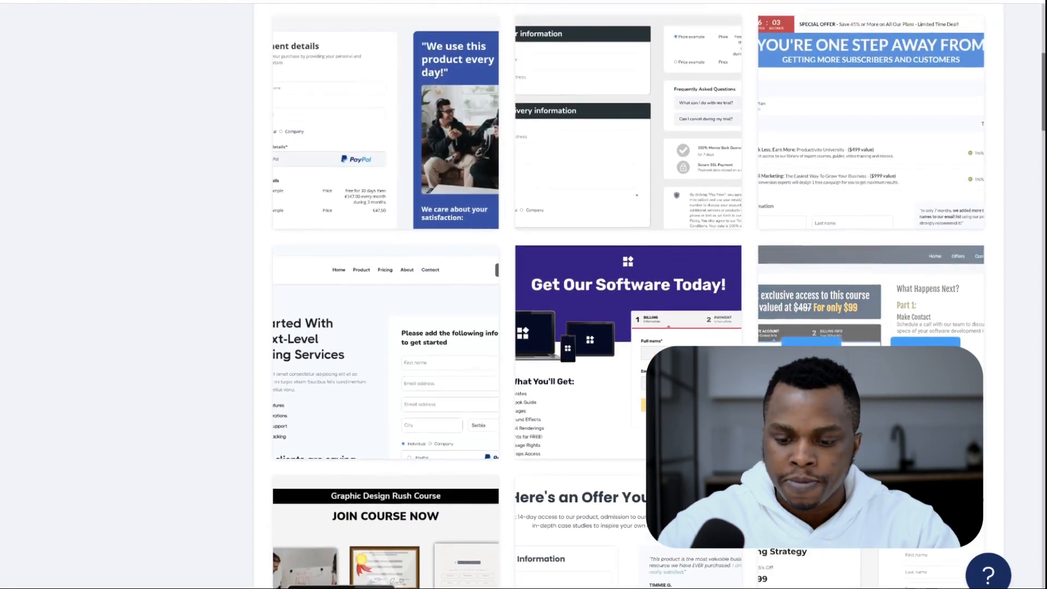
- Preview the "Get exclusive access to this course" order form template from start to end and close the preview
{"action": "left_click", "coordinate": [925, 341]}
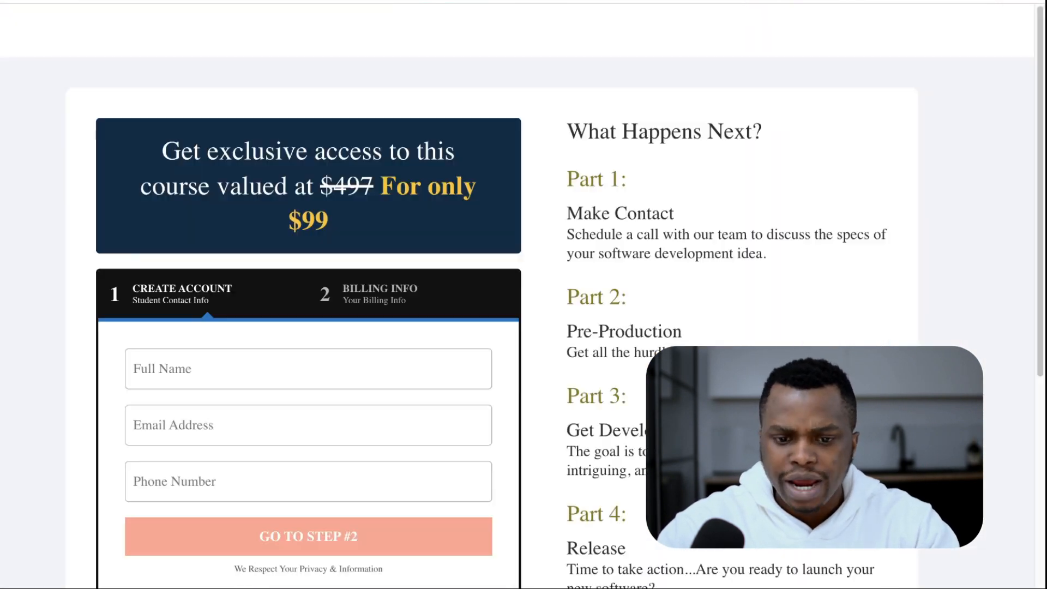
{"action": "scroll", "coordinate": [524, 295], "scroll_direction": "down", "scroll_amount": 7}
{"action": "scroll", "coordinate": [523, 294], "scroll_direction": "up", "scroll_amount": 4}
{"action": "scroll", "coordinate": [524, 294], "scroll_direction": "down", "scroll_amount": 4}
{"action": "scroll", "coordinate": [523, 295], "scroll_direction": "up", "scroll_amount": 6}
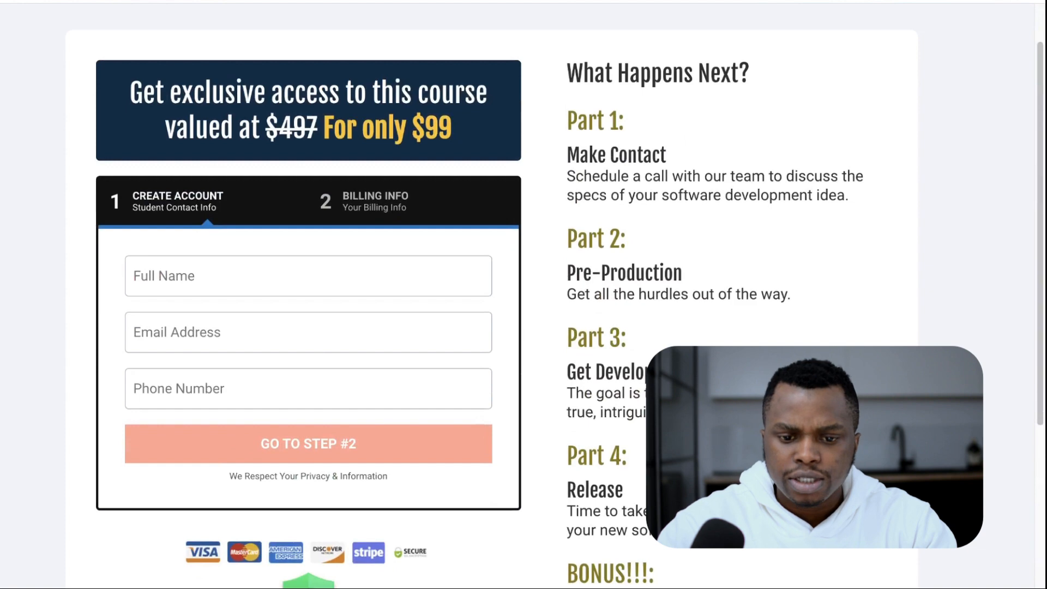
{"action": "key", "text": "super+w"}
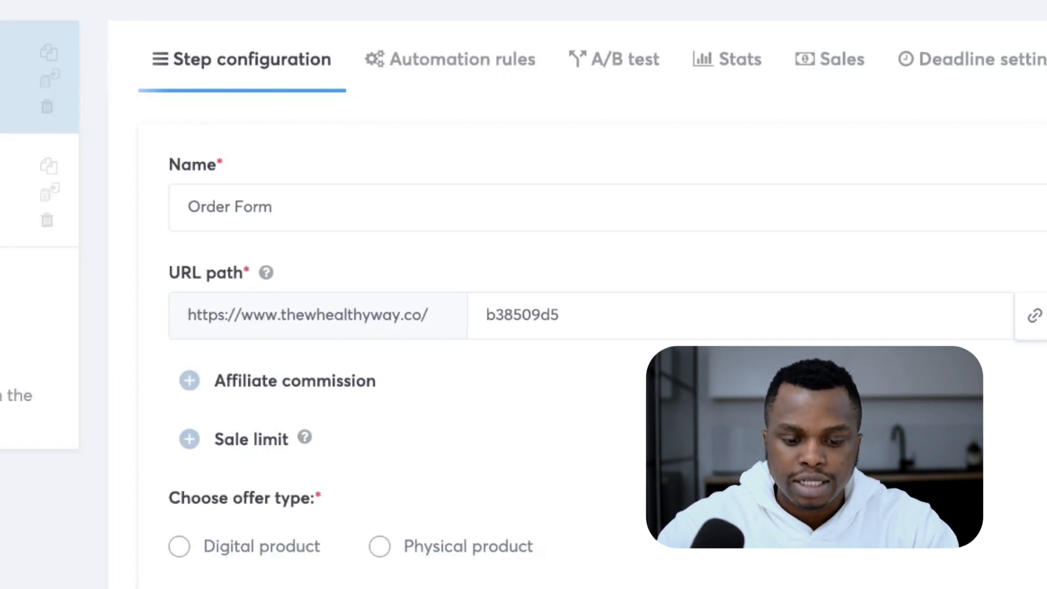
- Set the Order Form step's URL path to test-funnel and save the step
{"action": "double_click", "coordinate": [522, 315]}
{"action": "type", "text": "e"}
{"action": "key", "text": "BackSpace"}
{"action": "type", "text": "test"}
{"action": "type", "text": "-funnel"}
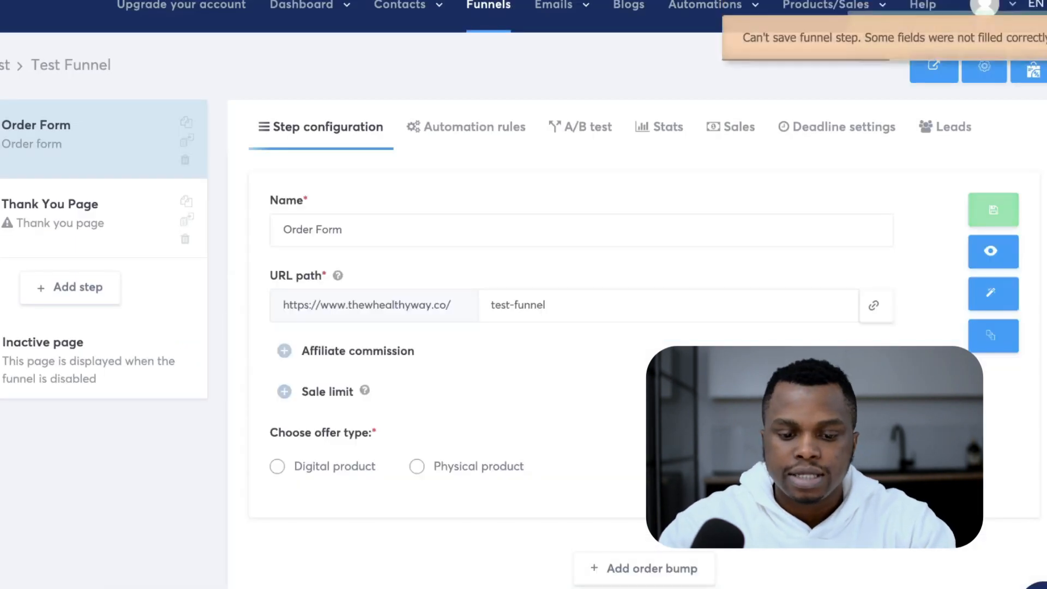
{"action": "left_click", "coordinate": [993, 209]}
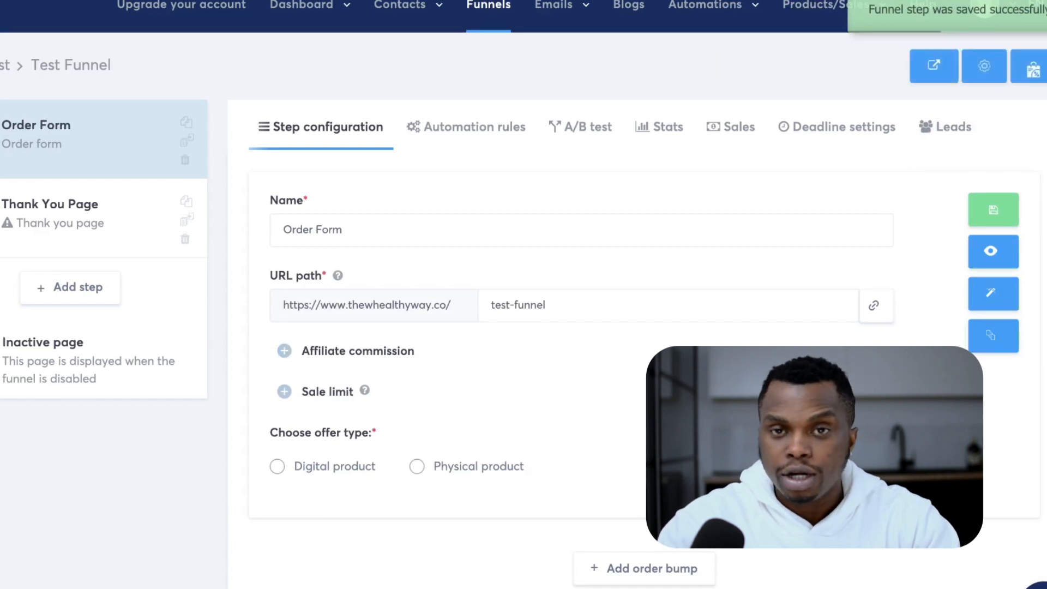
- Set the order form's offer type to Digital product and review the sections it offers
{"action": "left_click", "coordinate": [277, 466]}
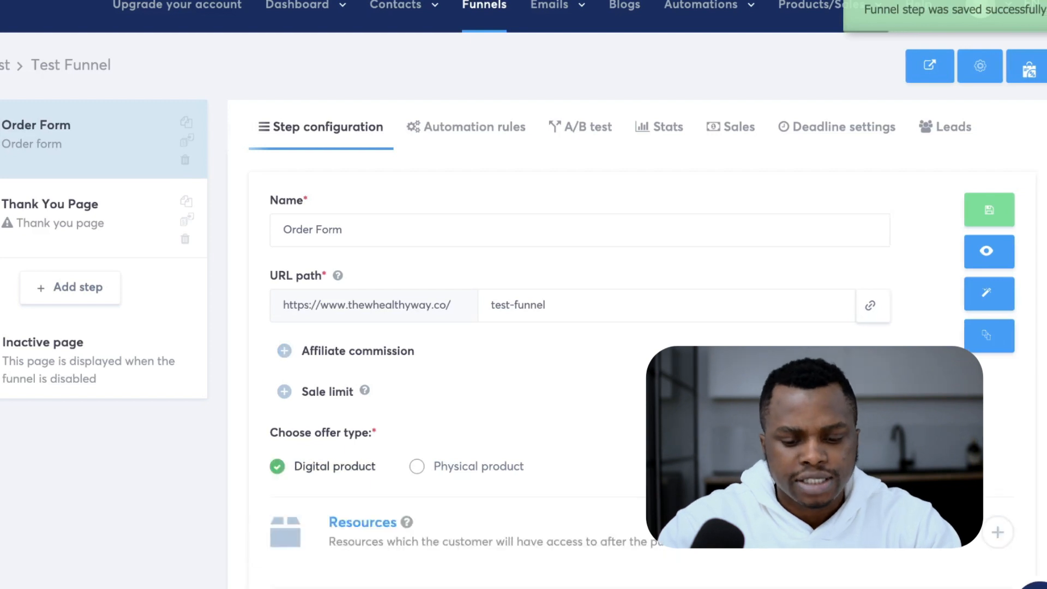
{"action": "scroll", "coordinate": [523, 327], "scroll_direction": "down", "scroll_amount": 4}
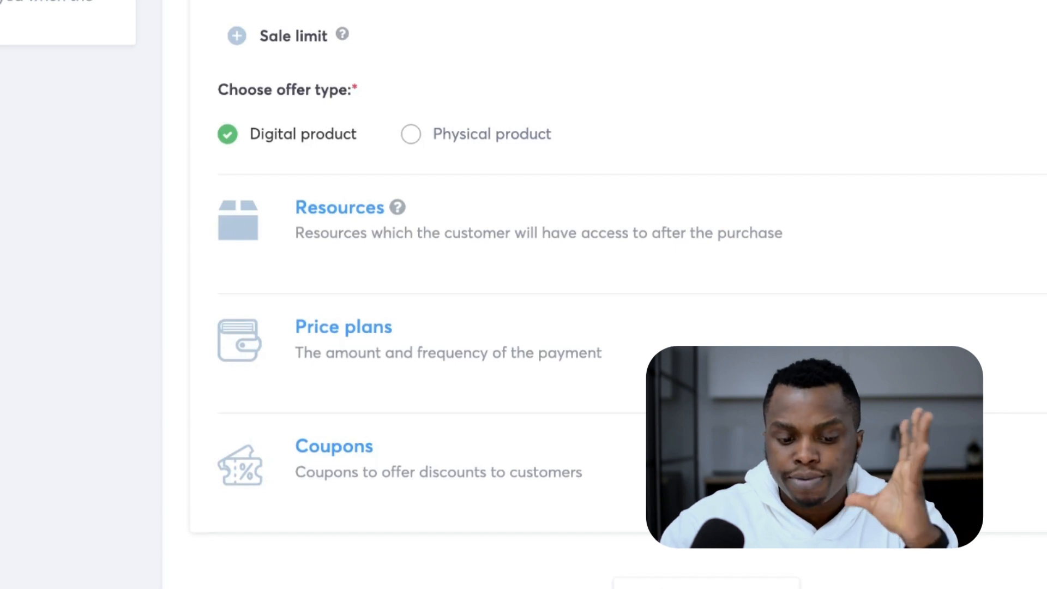
{"action": "scroll", "coordinate": [414, 556], "scroll_direction": "up", "scroll_amount": 1}
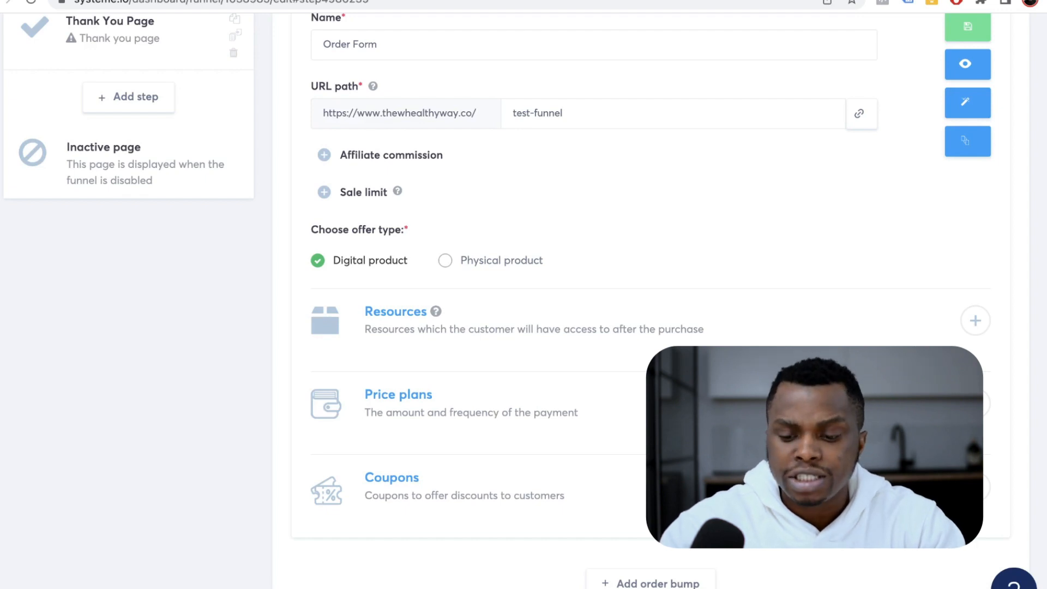
- Add a Course resource to the offer and choose the "Editing with FilmoraX" course
{"action": "left_click", "coordinate": [975, 320]}
{"action": "left_click", "coordinate": [639, 379]}
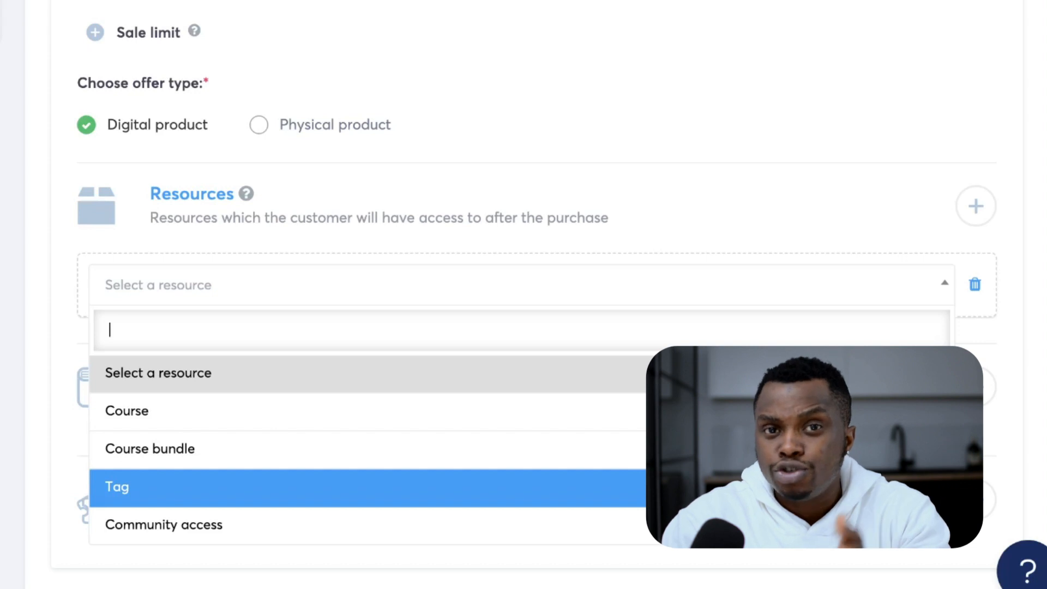
{"action": "key", "text": "Down"}
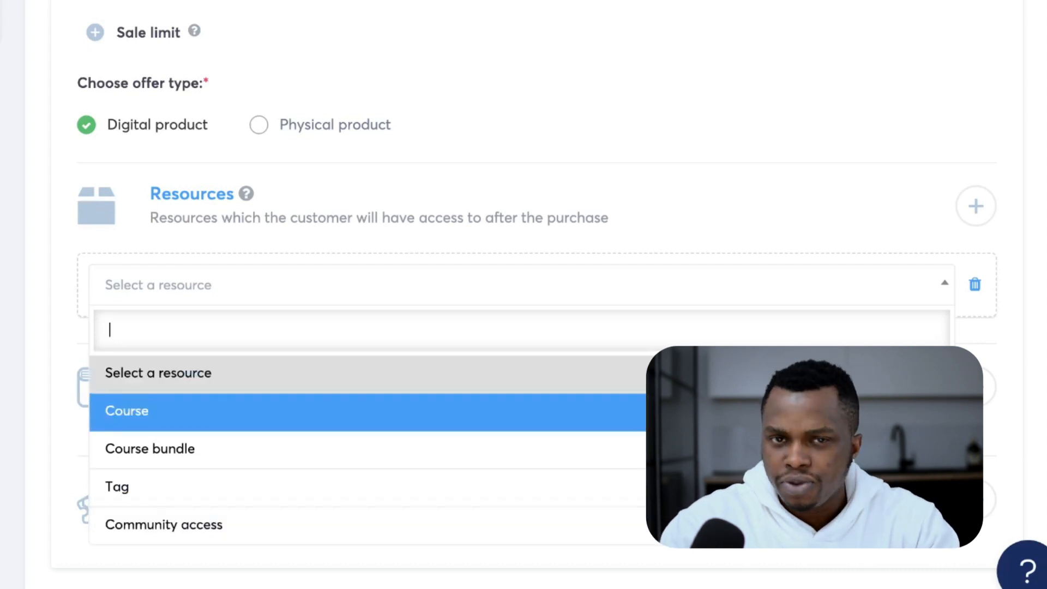
{"action": "left_click", "coordinate": [327, 412]}
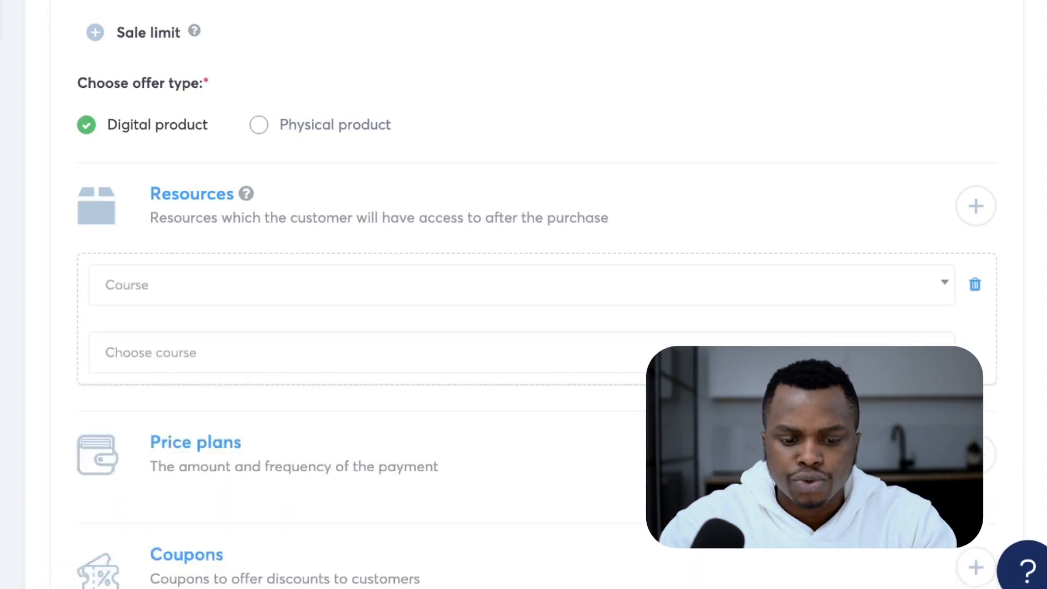
{"action": "scroll", "coordinate": [327, 352], "scroll_direction": "down", "scroll_amount": 2}
{"action": "left_click", "coordinate": [327, 233]}
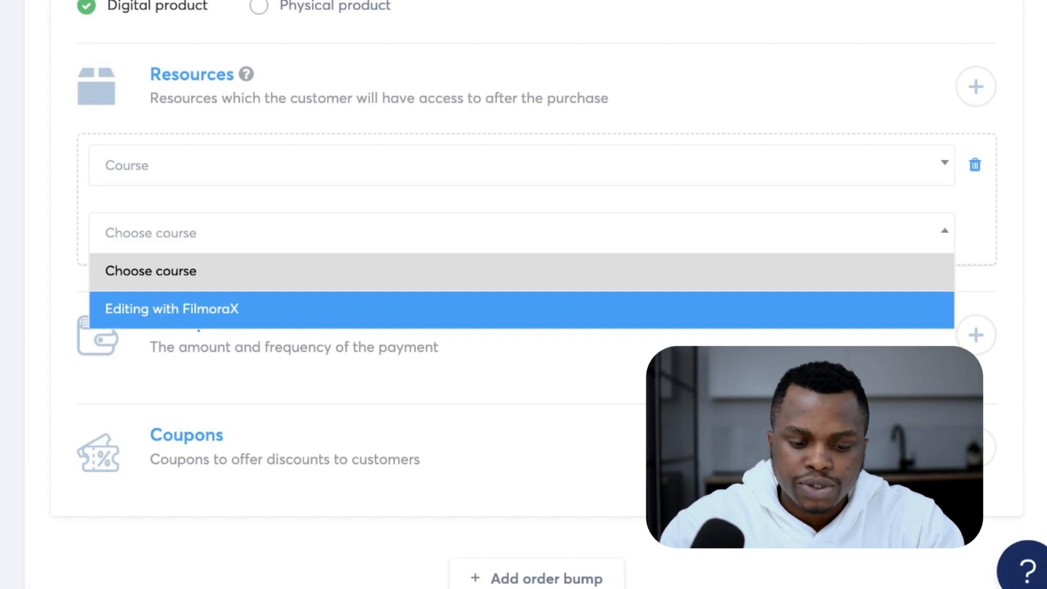
{"action": "left_click", "coordinate": [172, 309]}
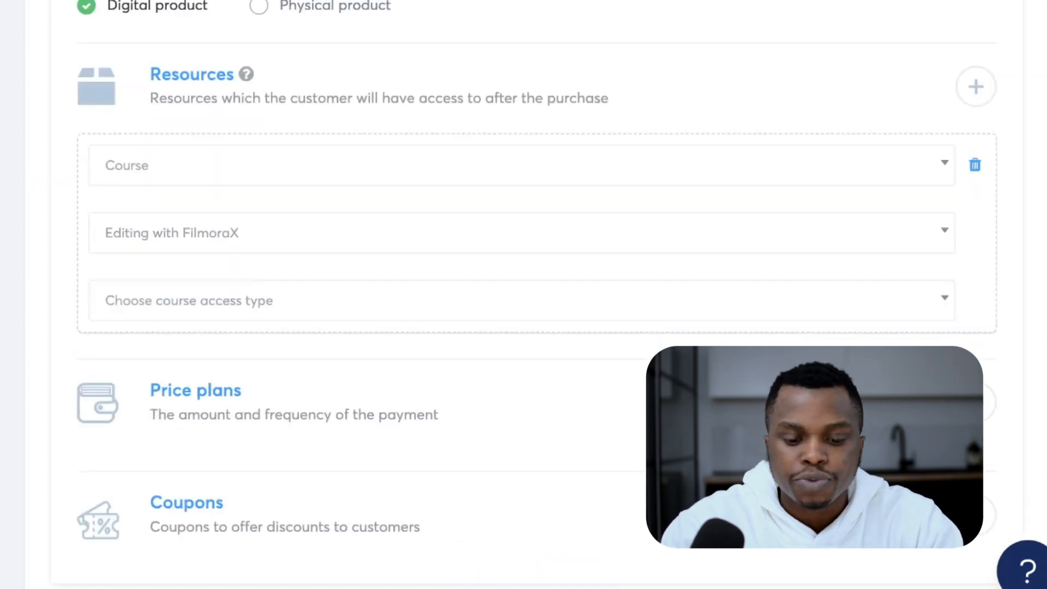
- Set the access type of the "Editing with FilmoraX" course to Full access
{"action": "left_click", "coordinate": [188, 300]}
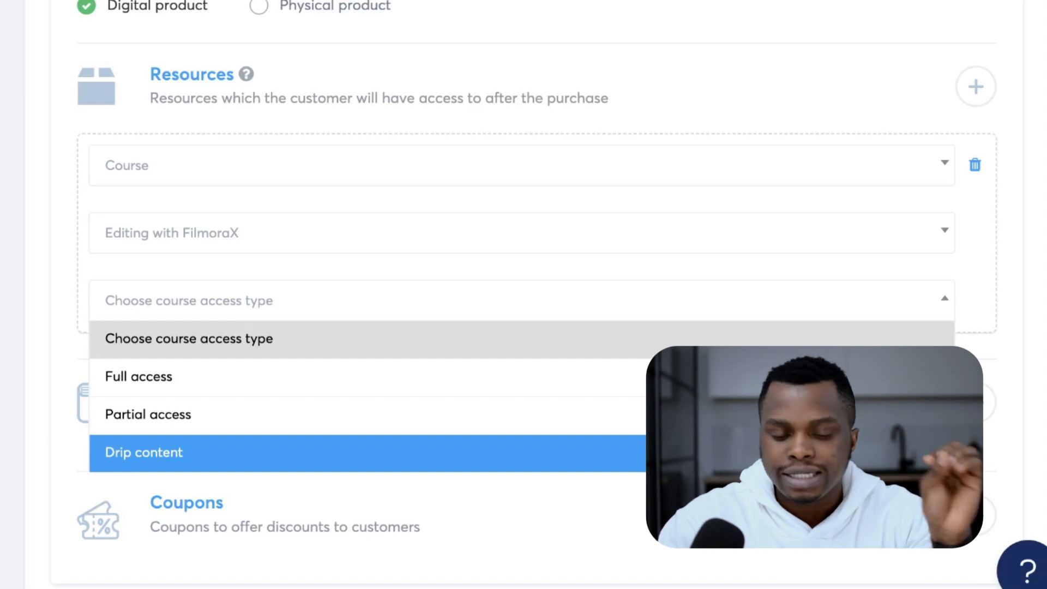
{"action": "key", "text": "Up"}
{"action": "key", "text": "Up"}
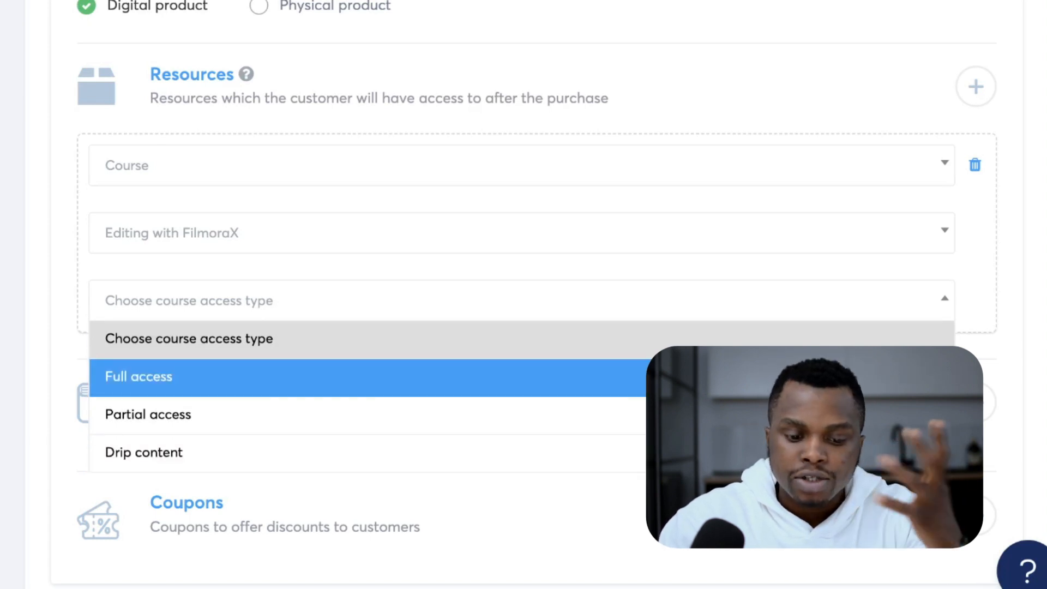
{"action": "key", "text": "Return"}
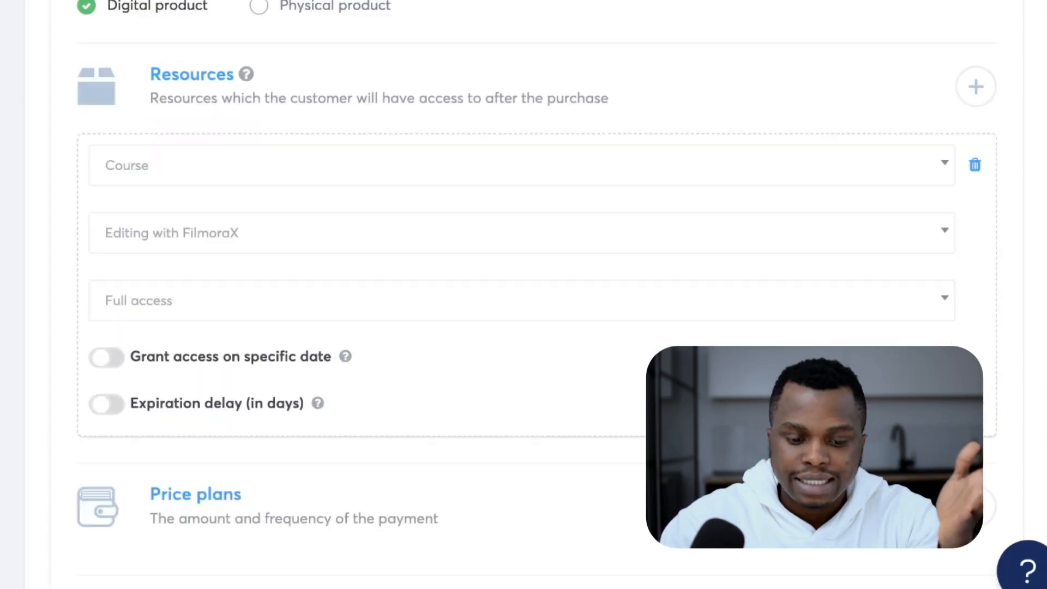
- Start adding a price plan to the offer and set its type to One shot
{"action": "scroll", "coordinate": [525, 295], "scroll_direction": "down", "scroll_amount": 3}
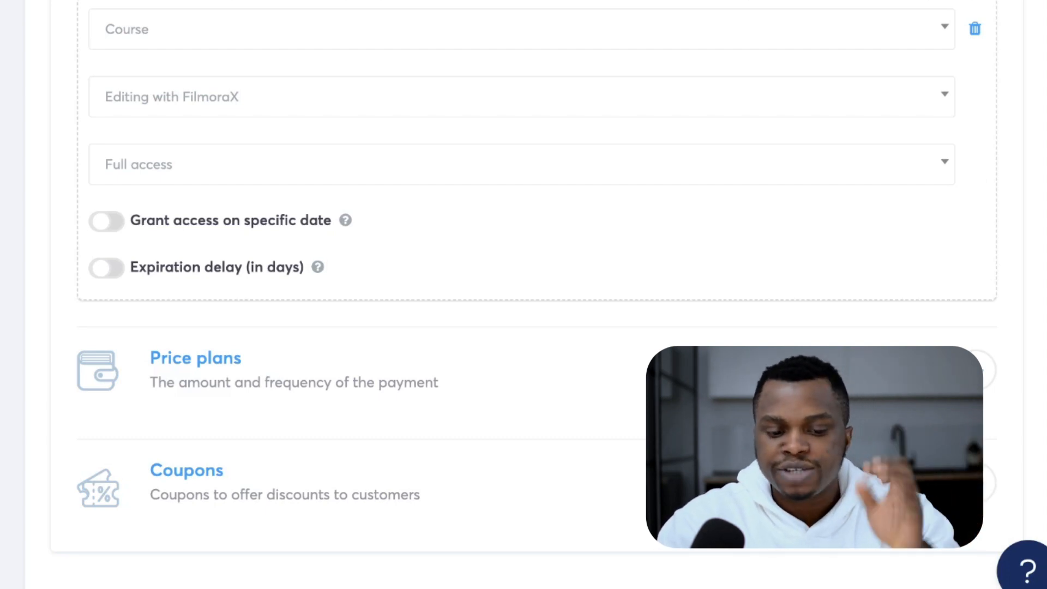
{"action": "scroll", "coordinate": [523, 294], "scroll_direction": "up", "scroll_amount": 1}
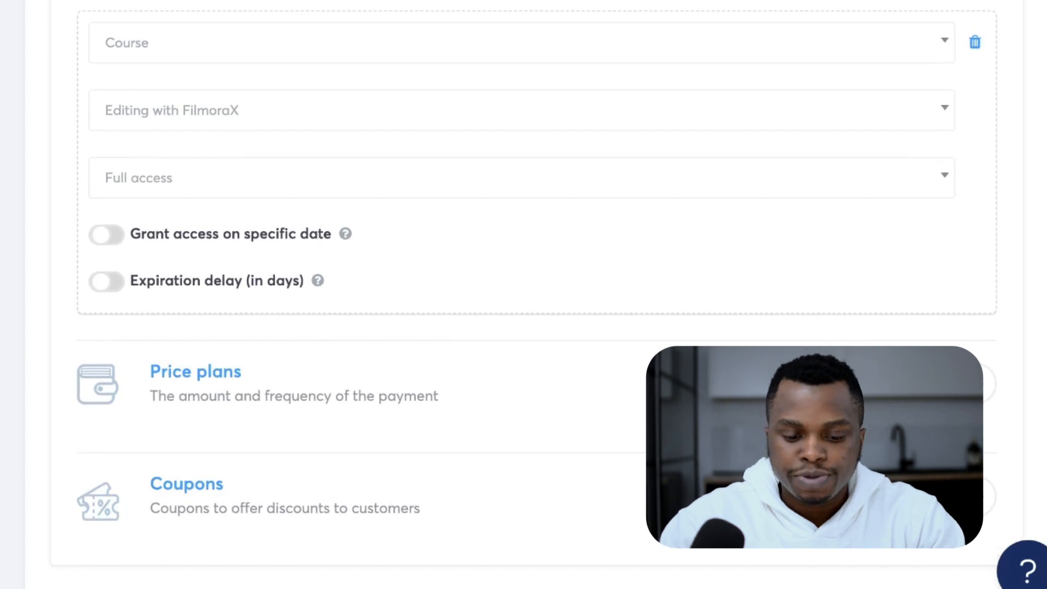
{"action": "left_click", "coordinate": [988, 384]}
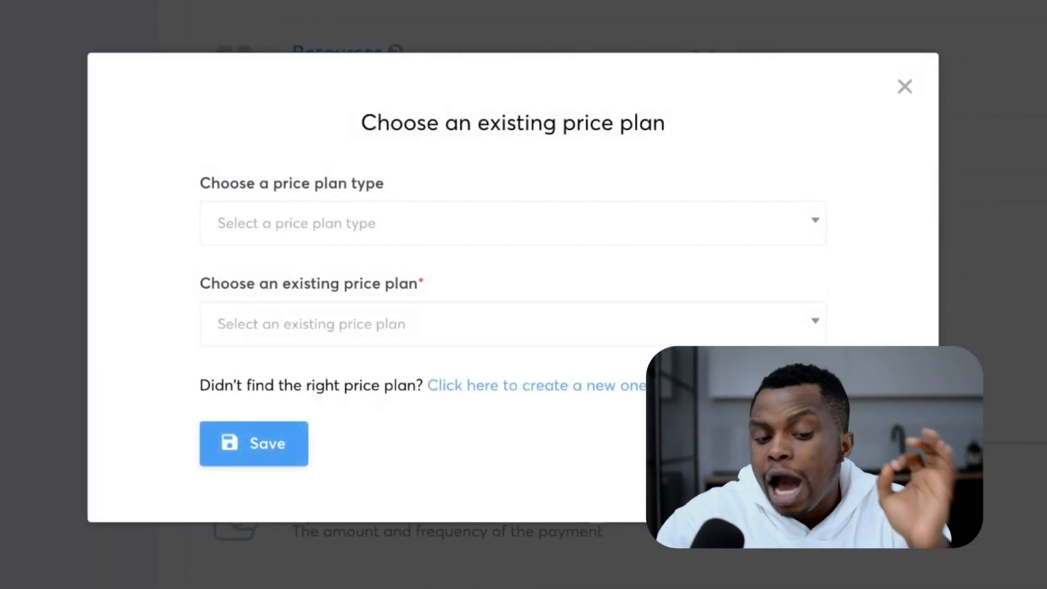
{"action": "left_click", "coordinate": [513, 223]}
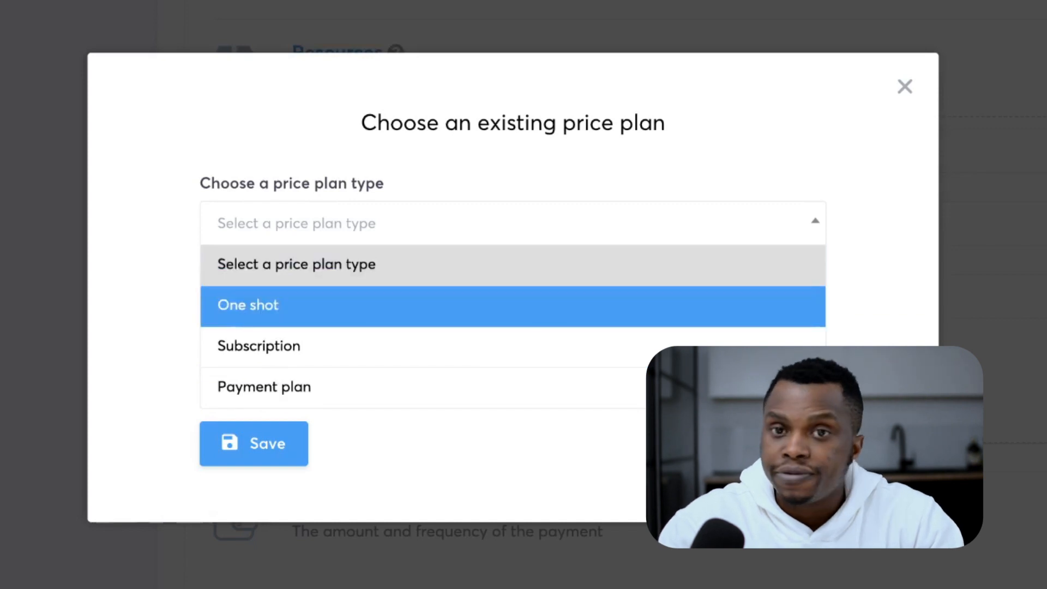
{"action": "left_click", "coordinate": [513, 308]}
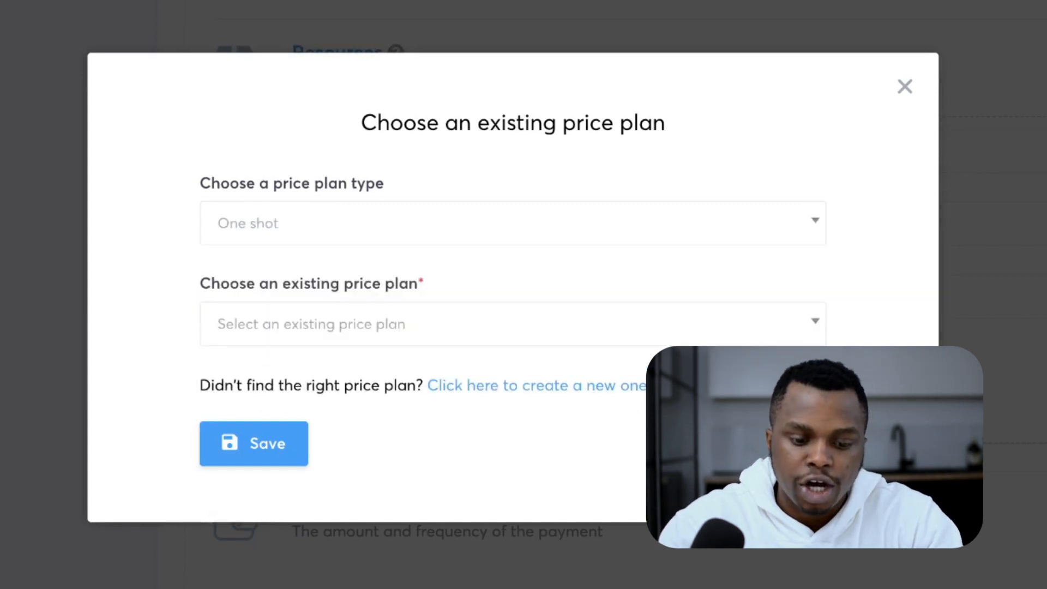
- Look through the existing one-shot price plans, try the "4.99" plan, and open the creation of a new price plan
{"action": "left_click", "coordinate": [512, 324]}
{"action": "scroll", "coordinate": [493, 420], "scroll_direction": "down", "scroll_amount": 3}
{"action": "scroll", "coordinate": [493, 417], "scroll_direction": "up", "scroll_amount": 2}
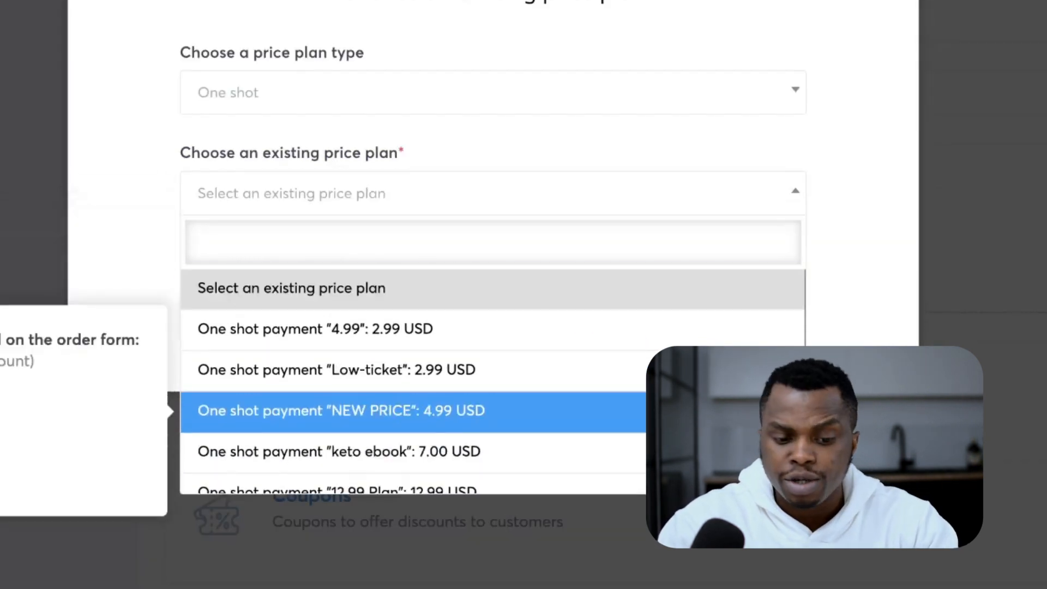
{"action": "scroll", "coordinate": [493, 348], "scroll_direction": "down", "scroll_amount": 1}
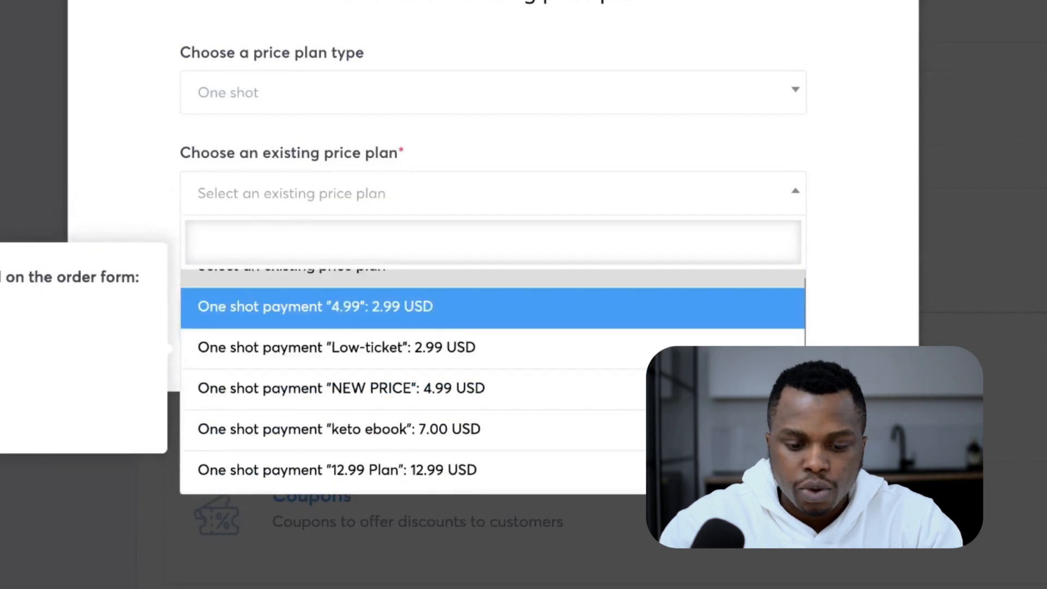
{"action": "left_click", "coordinate": [493, 307]}
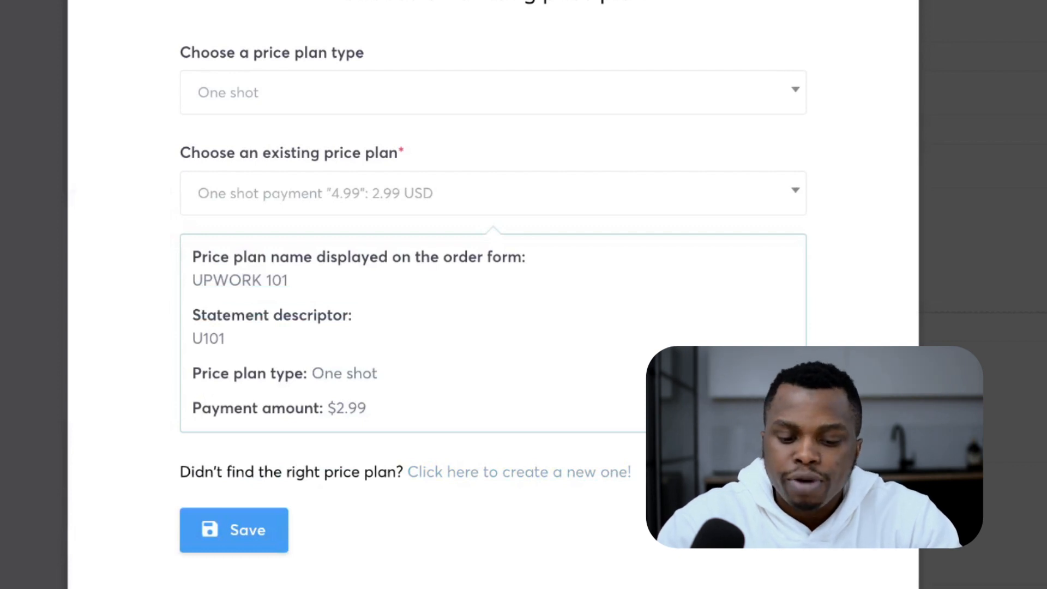
{"action": "left_click", "coordinate": [519, 472]}
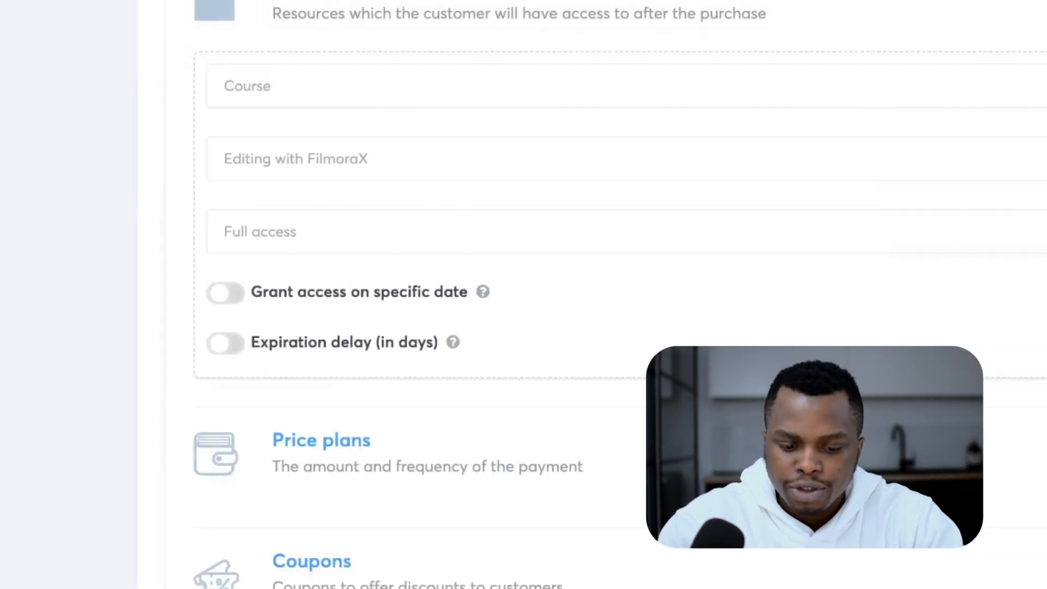
- Add the existing One shot price plan "4.99" (2.99 USD) to the offer and save the choice
{"action": "left_click", "coordinate": [321, 440]}
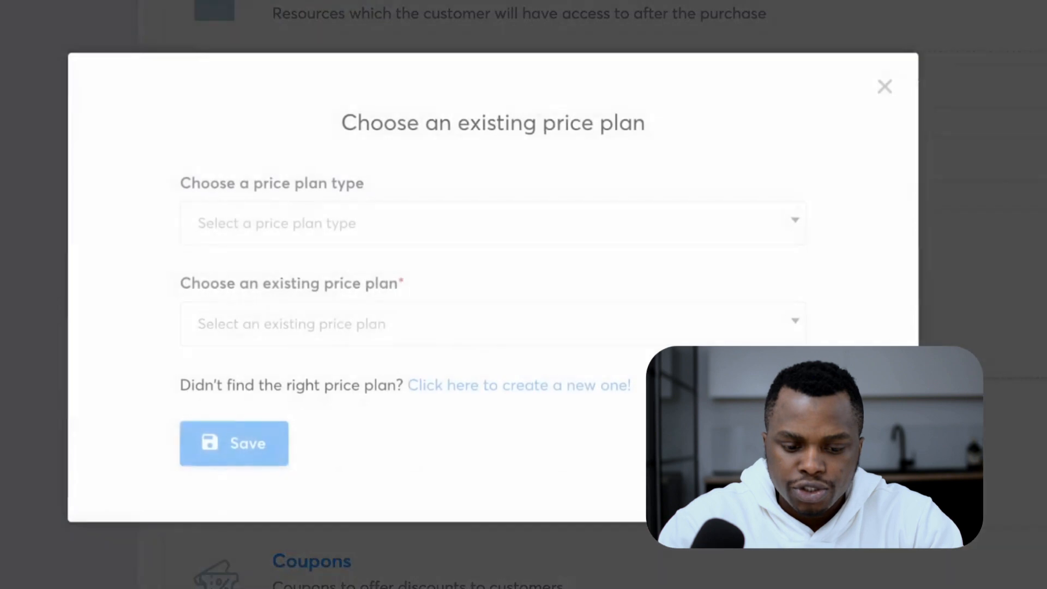
{"action": "left_click", "coordinate": [493, 223]}
{"action": "left_click", "coordinate": [228, 305]}
{"action": "left_click", "coordinate": [493, 323]}
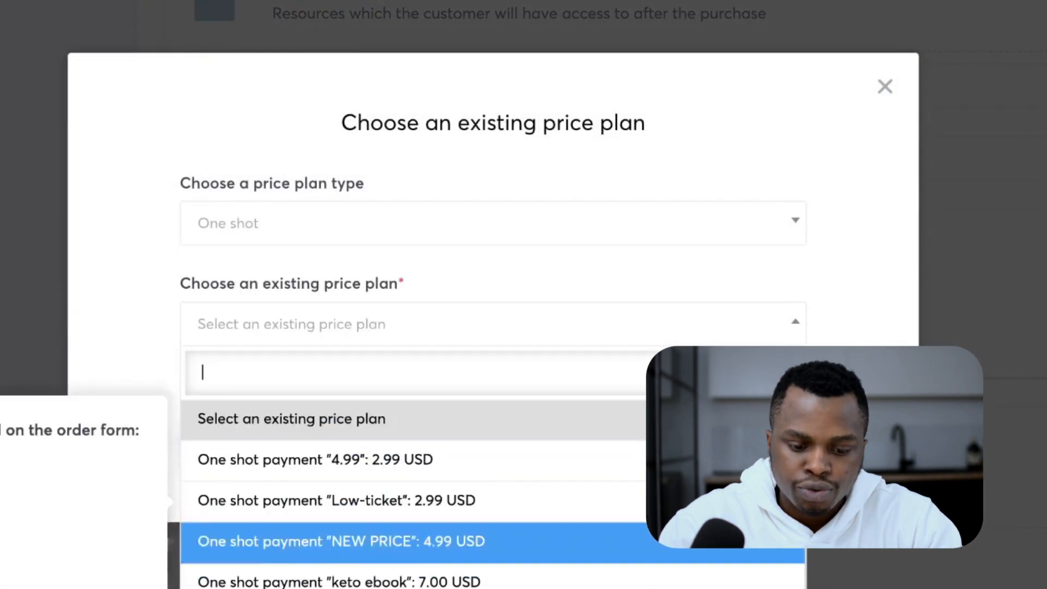
{"action": "left_click", "coordinate": [315, 459]}
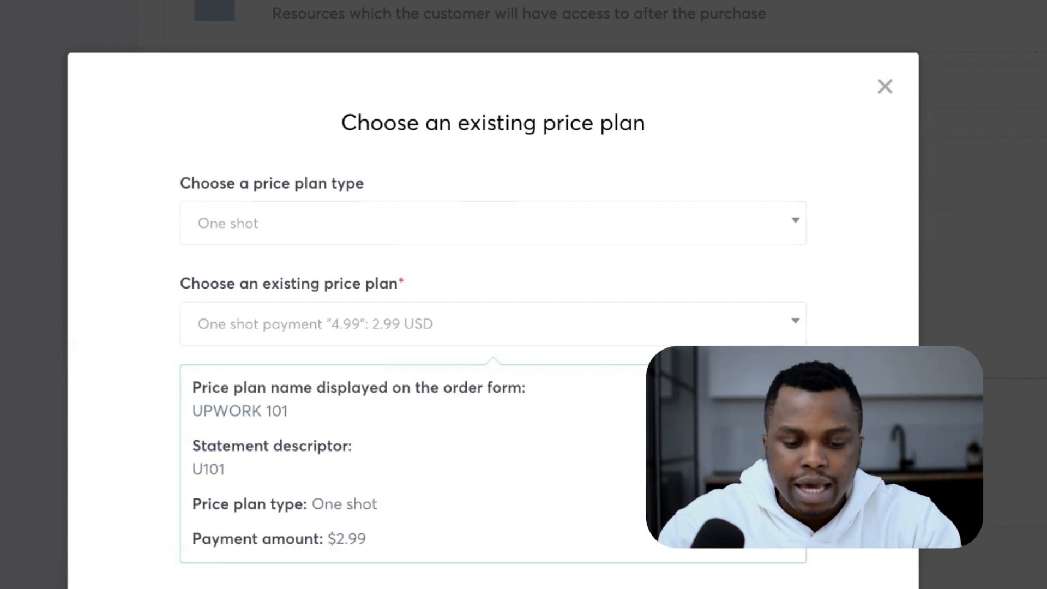
{"action": "key", "text": "Return"}
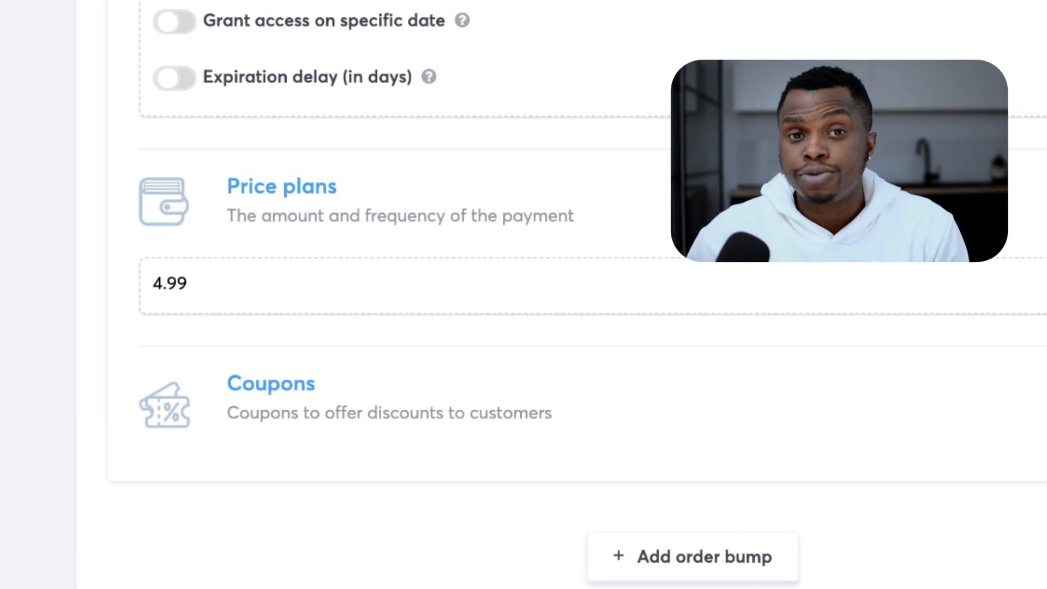
- Add an order bump to the order form and set its offer type to Digital product
{"action": "left_click", "coordinate": [692, 556]}
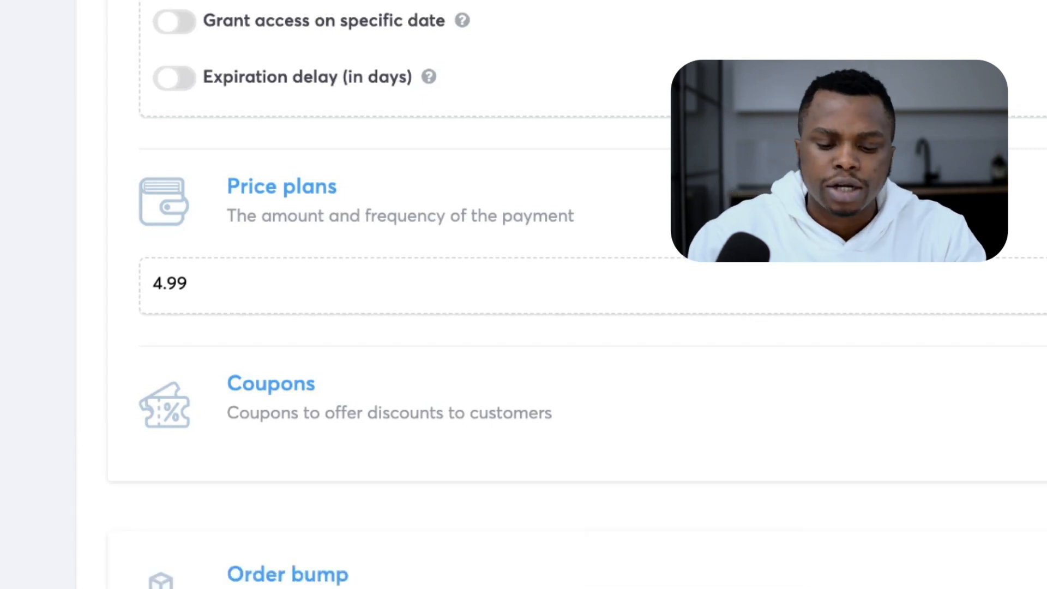
{"action": "scroll", "coordinate": [578, 381], "scroll_direction": "down", "scroll_amount": 4}
{"action": "left_click", "coordinate": [150, 453]}
{"action": "scroll", "coordinate": [545, 327], "scroll_direction": "down", "scroll_amount": 5}
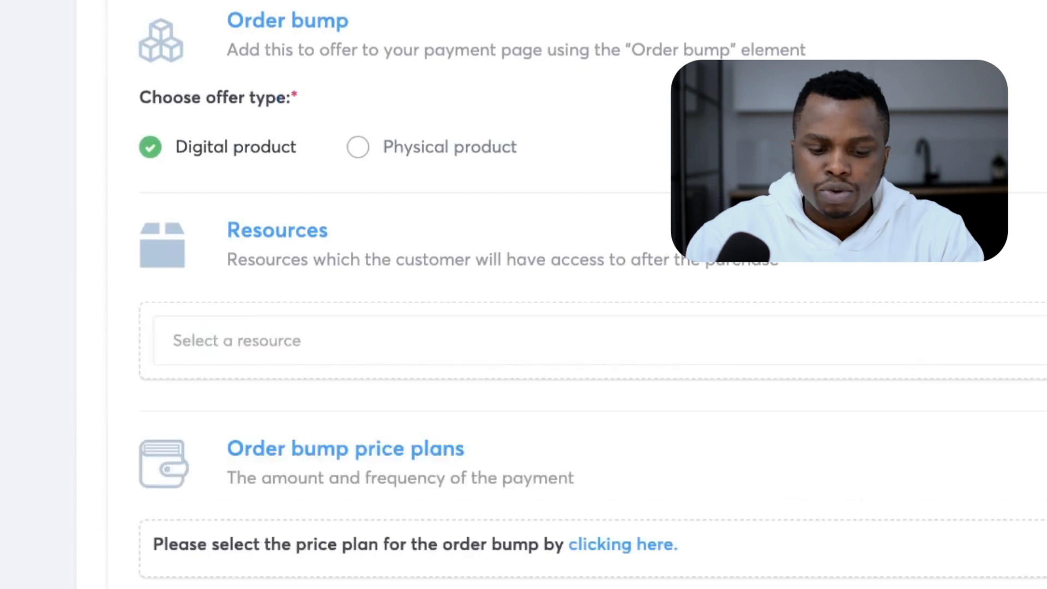
- Give the order bump a Course resource, using "Editing with FilmoraX" with Full access
{"action": "left_click", "coordinate": [600, 340]}
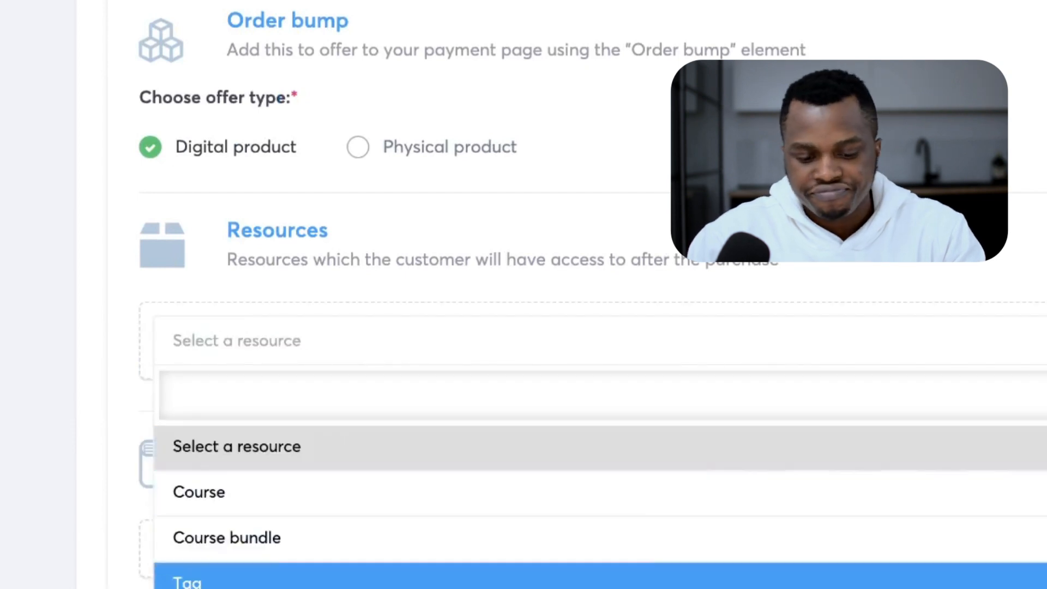
{"action": "left_click", "coordinate": [600, 492]}
{"action": "scroll", "coordinate": [600, 382], "scroll_direction": "down", "scroll_amount": 3}
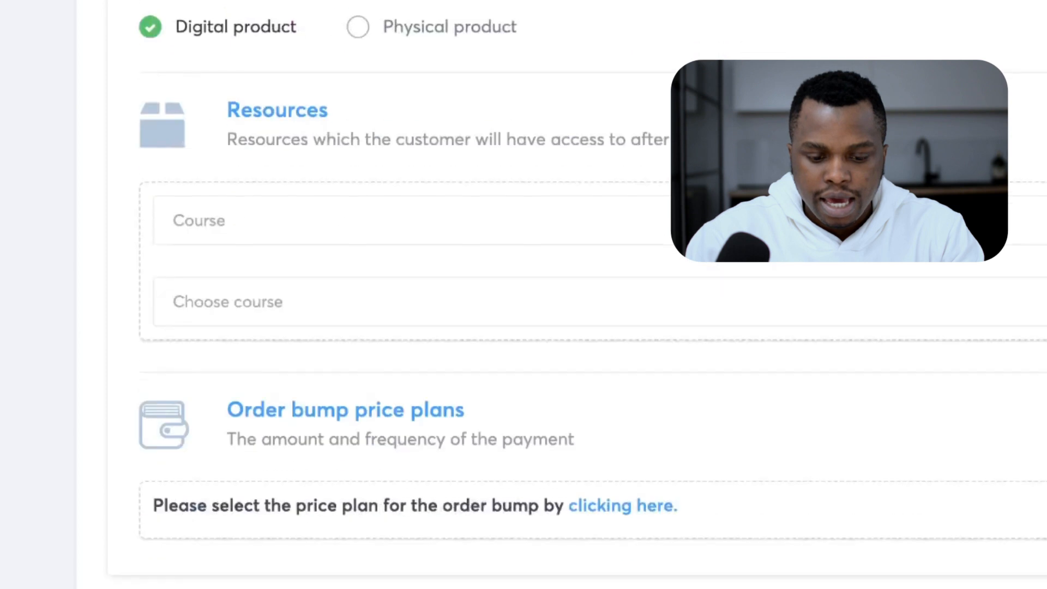
{"action": "left_click", "coordinate": [600, 272]}
{"action": "left_click", "coordinate": [600, 364]}
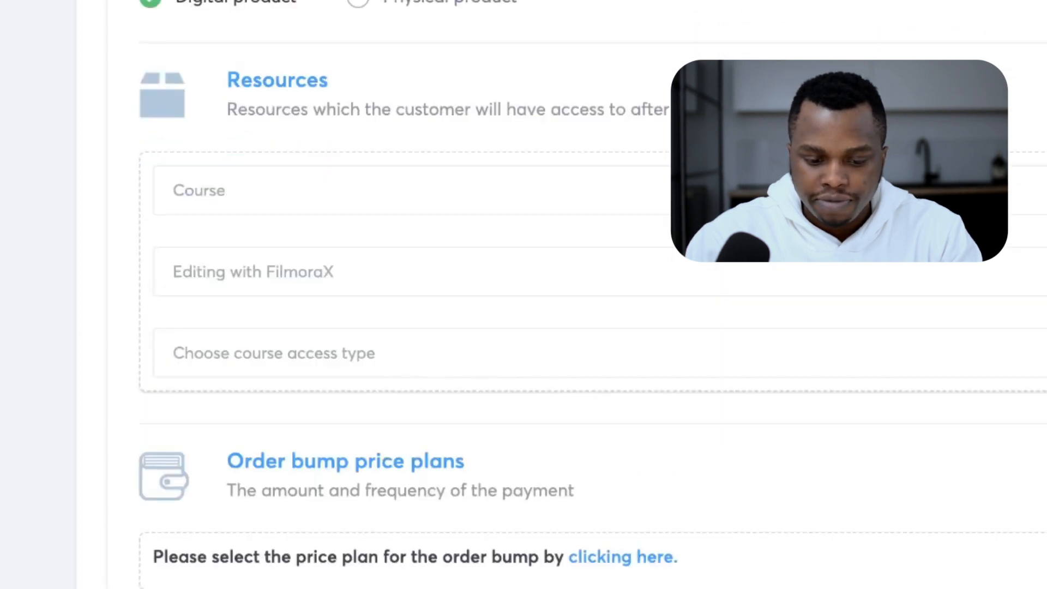
{"action": "left_click", "coordinate": [599, 354]}
{"action": "left_click", "coordinate": [600, 444]}
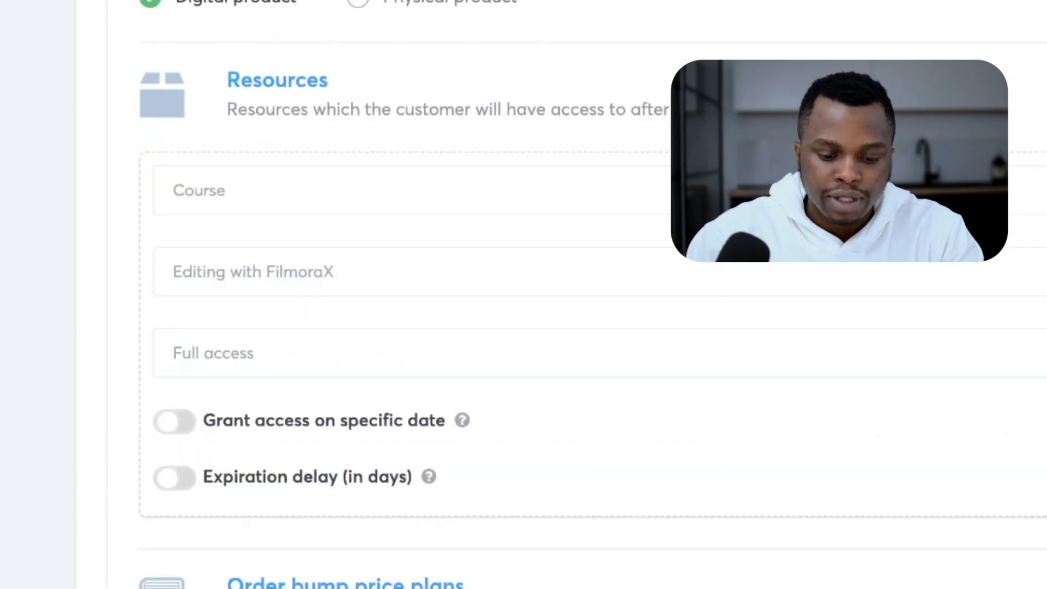
- Select the existing One shot plan "4.99" (2.99 USD) as the order bump's price plan
{"action": "scroll", "coordinate": [599, 382], "scroll_direction": "down", "scroll_amount": 4}
{"action": "scroll", "coordinate": [600, 382], "scroll_direction": "up", "scroll_amount": 1}
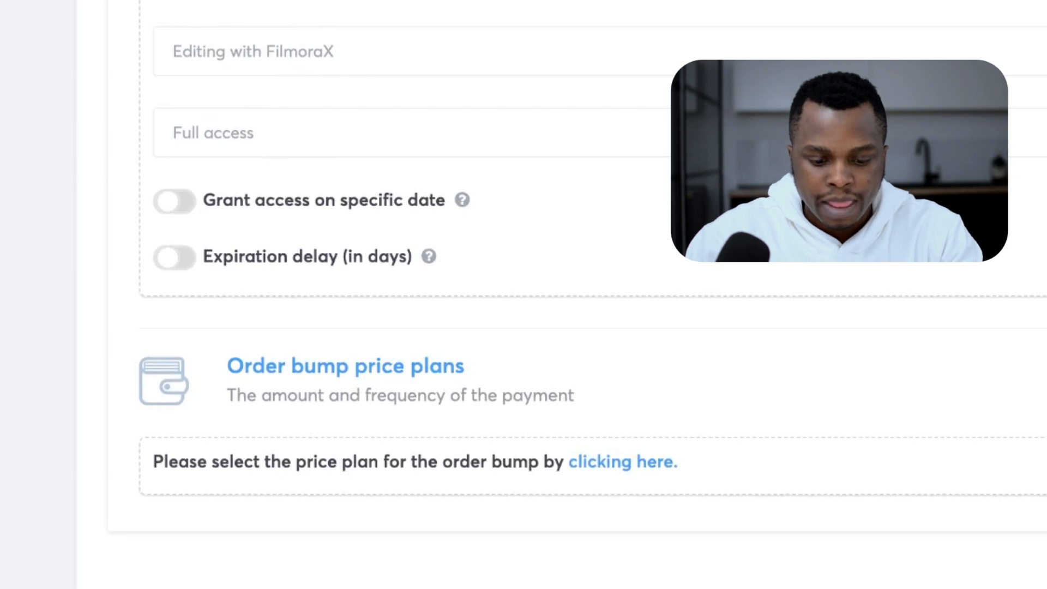
{"action": "scroll", "coordinate": [623, 462], "scroll_direction": "up", "scroll_amount": 4}
{"action": "left_click", "coordinate": [1035, 575]}
{"action": "left_click", "coordinate": [490, 215]}
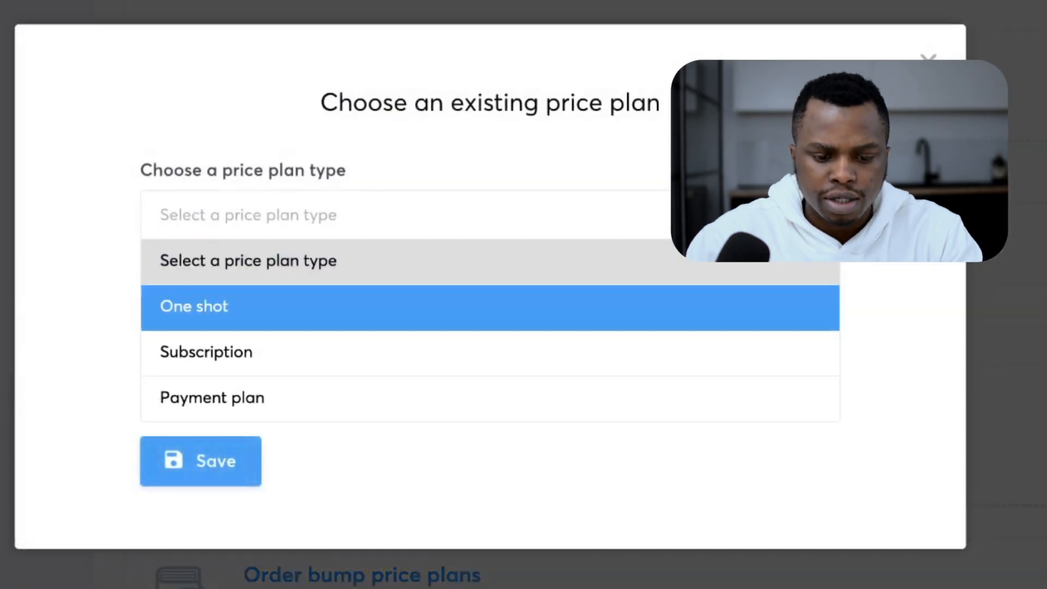
{"action": "left_click", "coordinate": [491, 307]}
{"action": "left_click", "coordinate": [491, 327]}
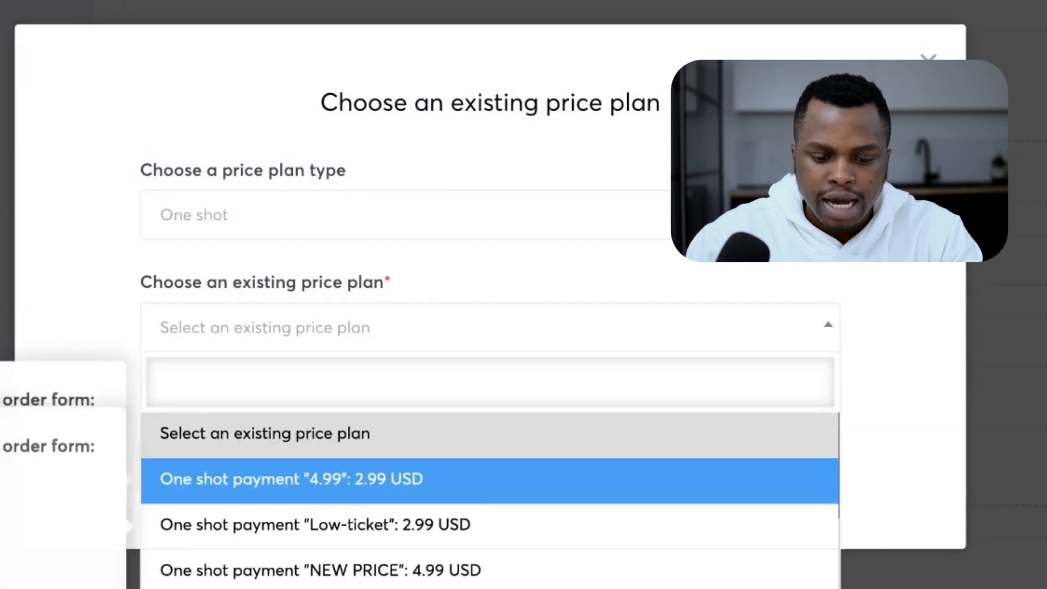
{"action": "left_click", "coordinate": [491, 479]}
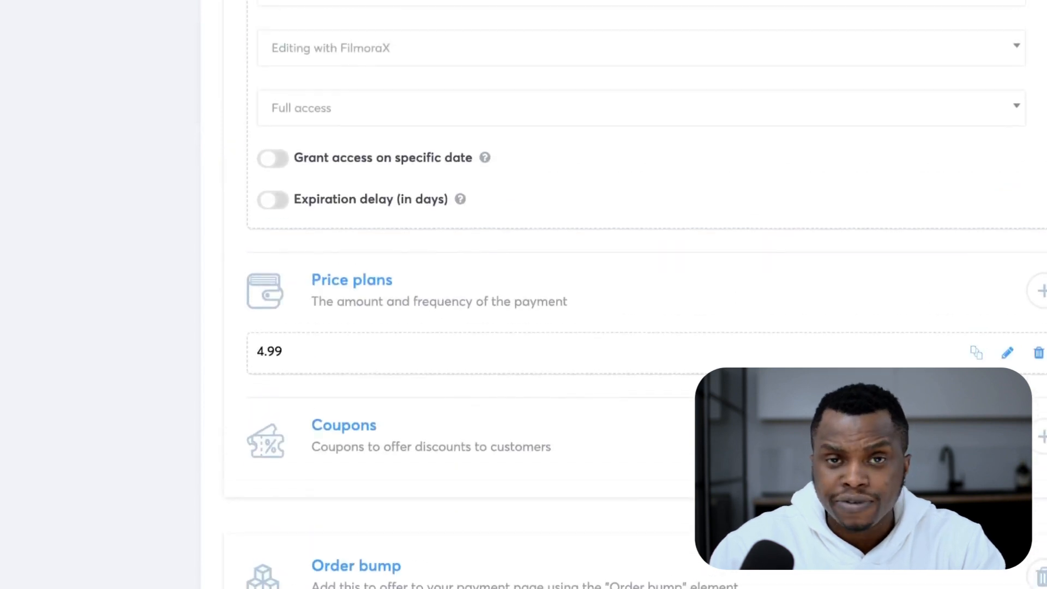
- Review the order form page's offer headline and two-step checkout form in the page editor, and exit the editor
{"action": "scroll", "coordinate": [636, 295], "scroll_direction": "down", "scroll_amount": 10}
{"action": "scroll", "coordinate": [636, 294], "scroll_direction": "up", "scroll_amount": 1}
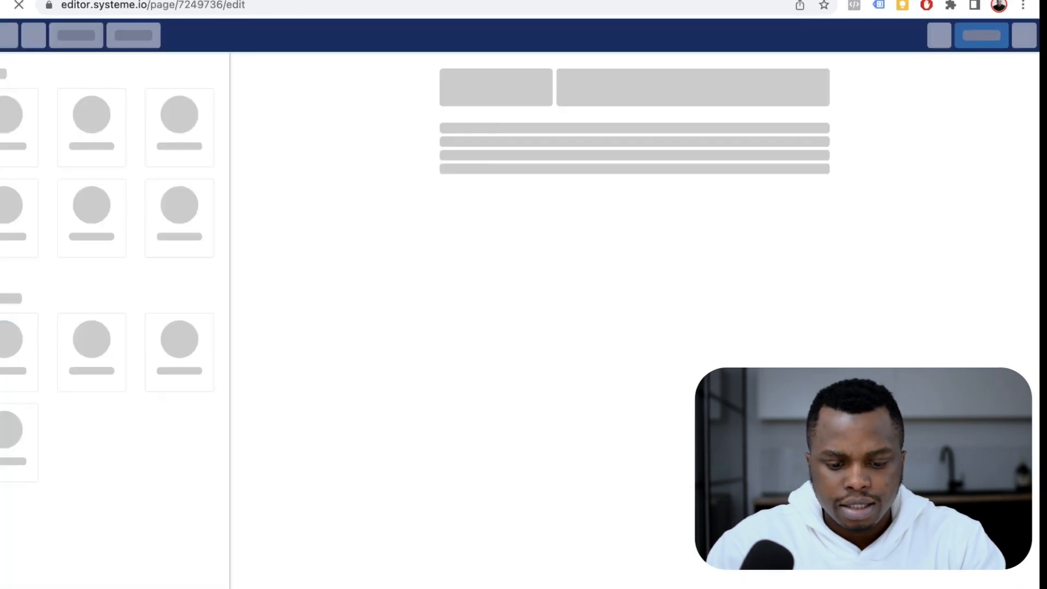
{"action": "scroll", "coordinate": [627, 327], "scroll_direction": "down", "scroll_amount": 10}
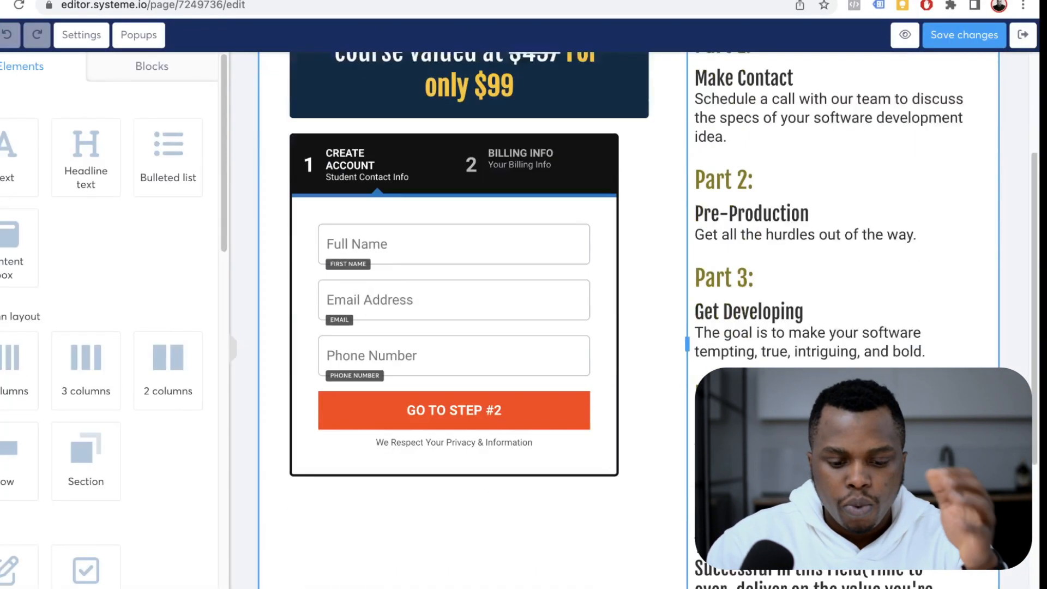
{"action": "scroll", "coordinate": [469, 436], "scroll_direction": "up", "scroll_amount": 10}
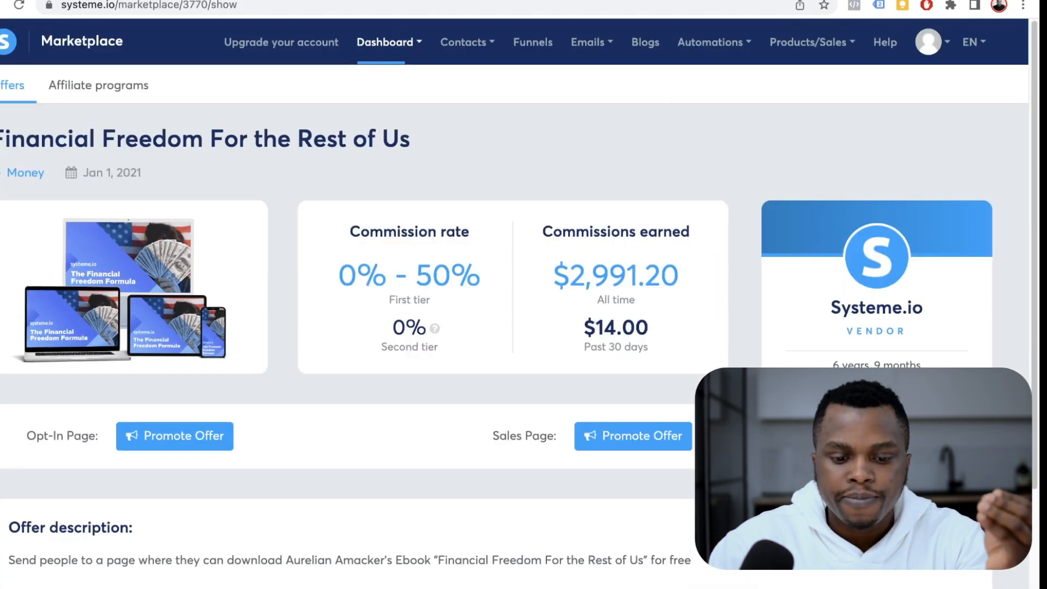
{"action": "scroll", "coordinate": [518, 306], "scroll_direction": "down", "scroll_amount": 1}
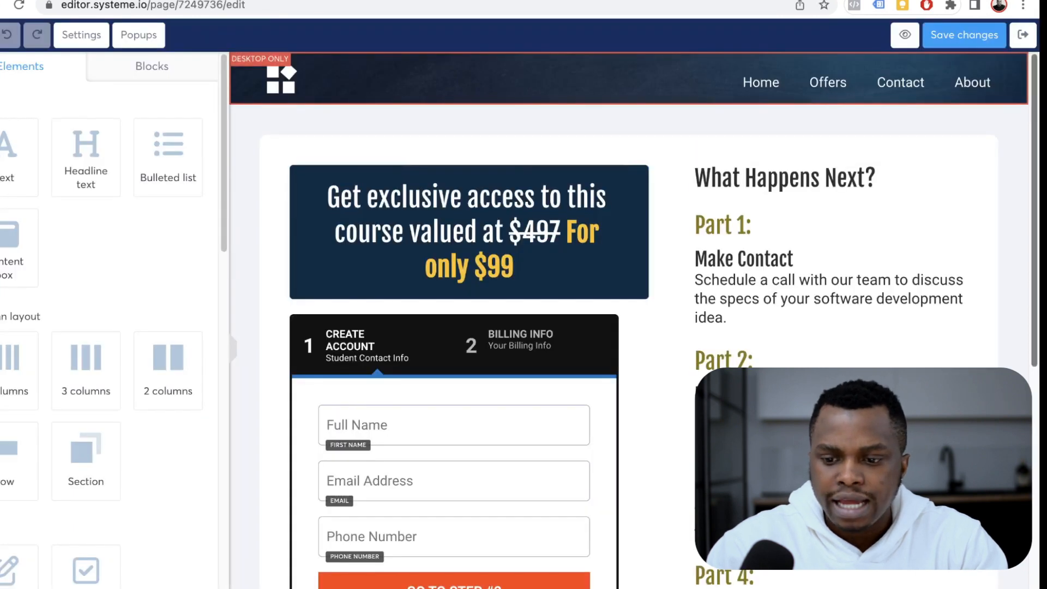
{"action": "left_click", "coordinate": [1022, 35]}
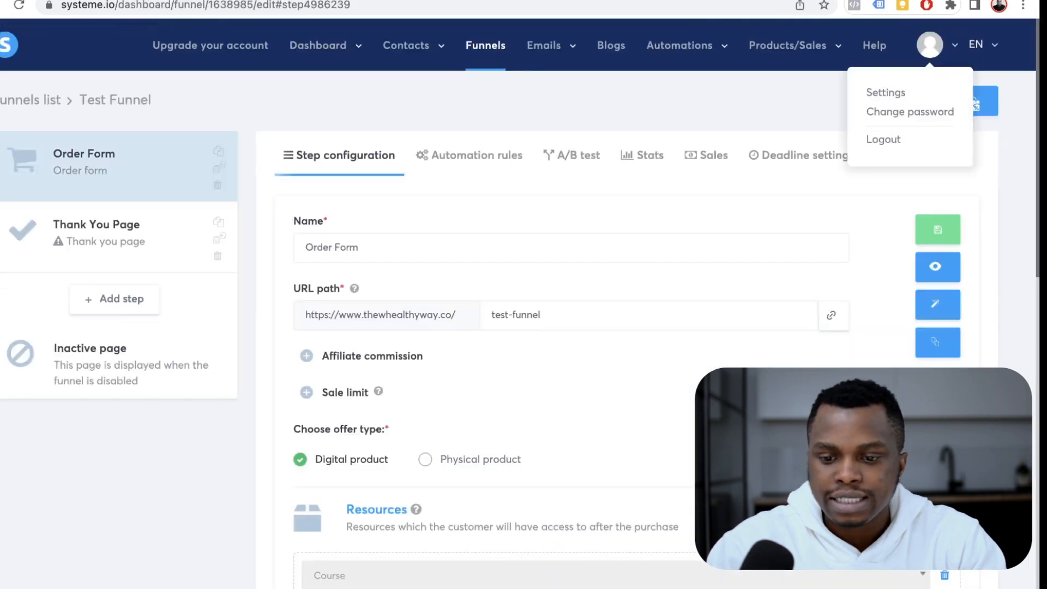
- Open the payment gateways in the account settings and examine the available payment providers
{"action": "mouse_move", "coordinate": [929, 45]}
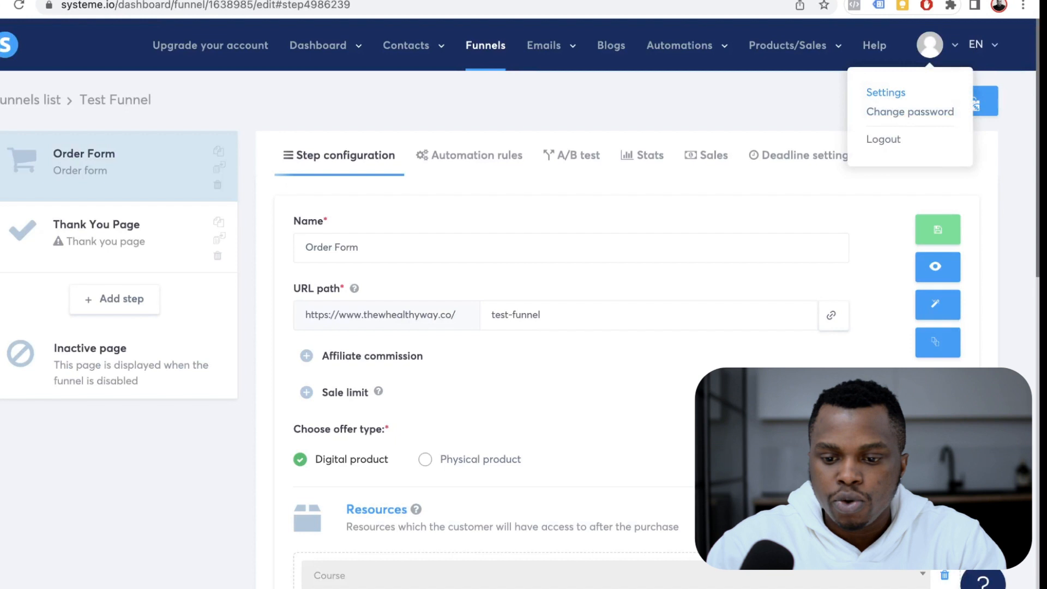
{"action": "left_click", "coordinate": [885, 92]}
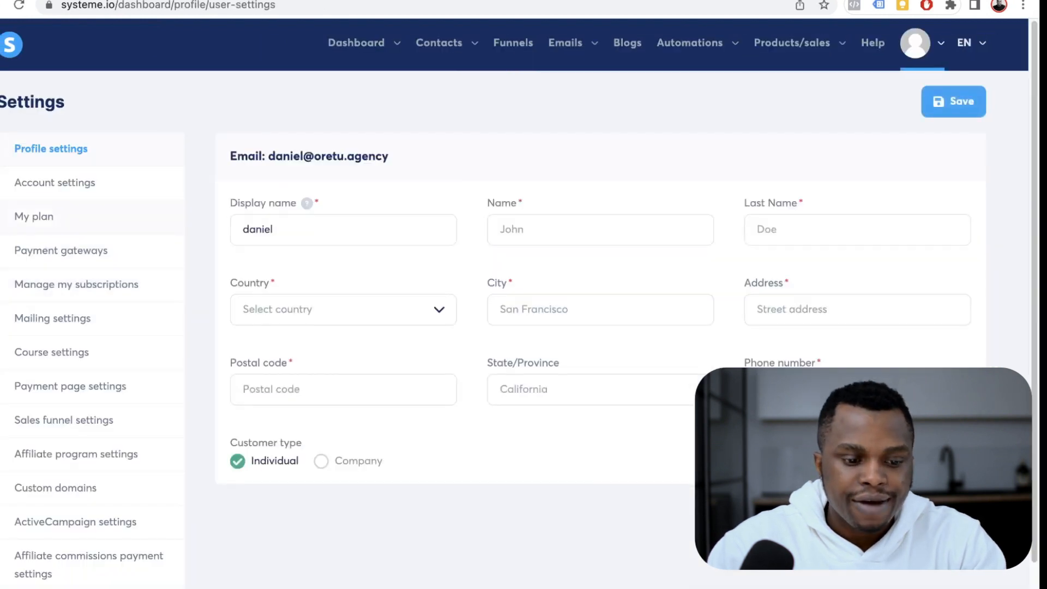
{"action": "left_click", "coordinate": [61, 250]}
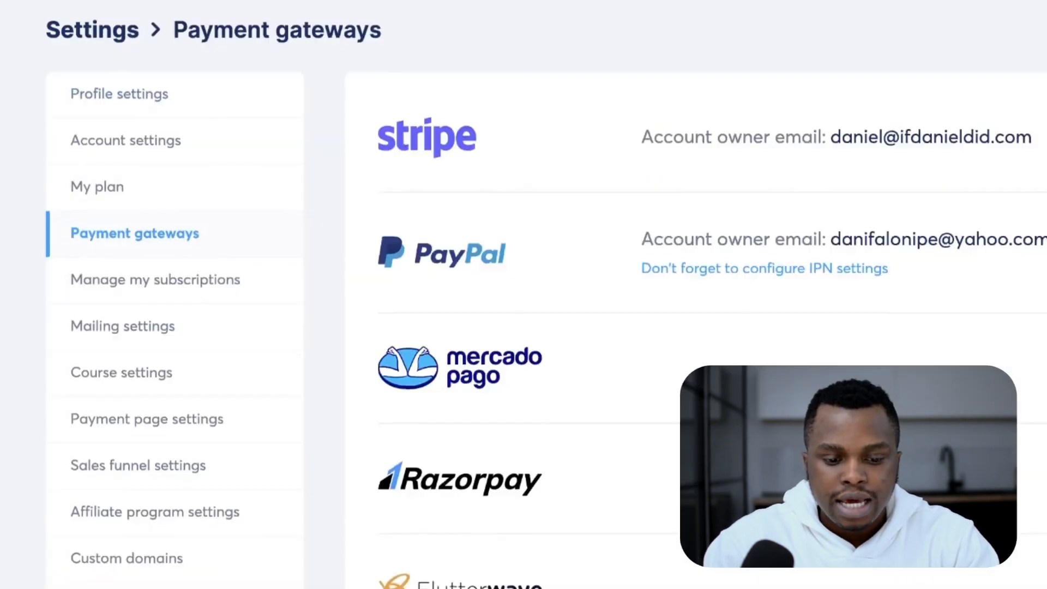
{"action": "scroll", "coordinate": [523, 294], "scroll_direction": "down", "scroll_amount": 2}
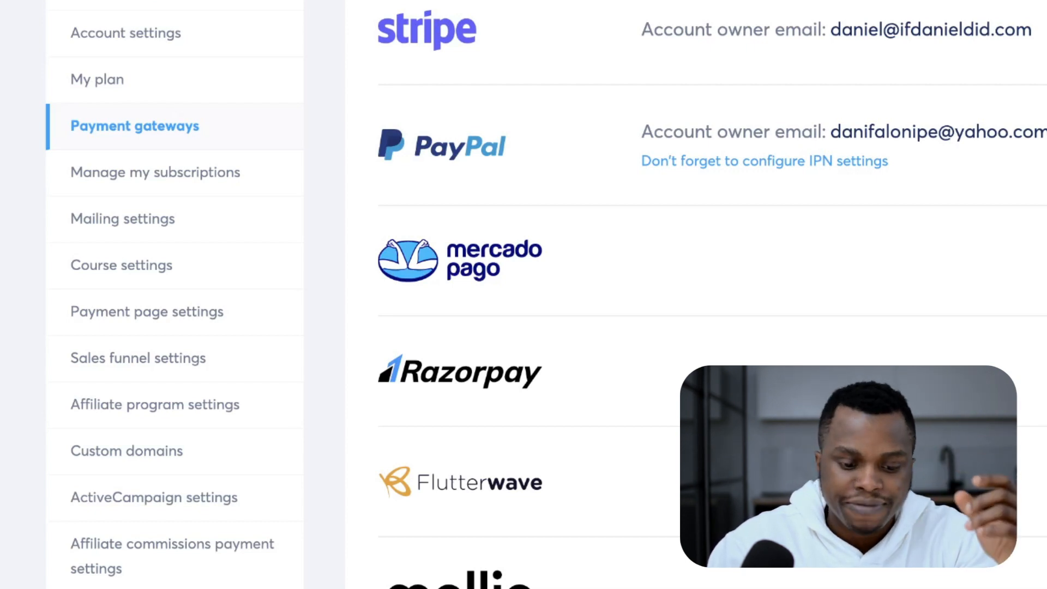
{"action": "scroll", "coordinate": [695, 295], "scroll_direction": "down", "scroll_amount": 2}
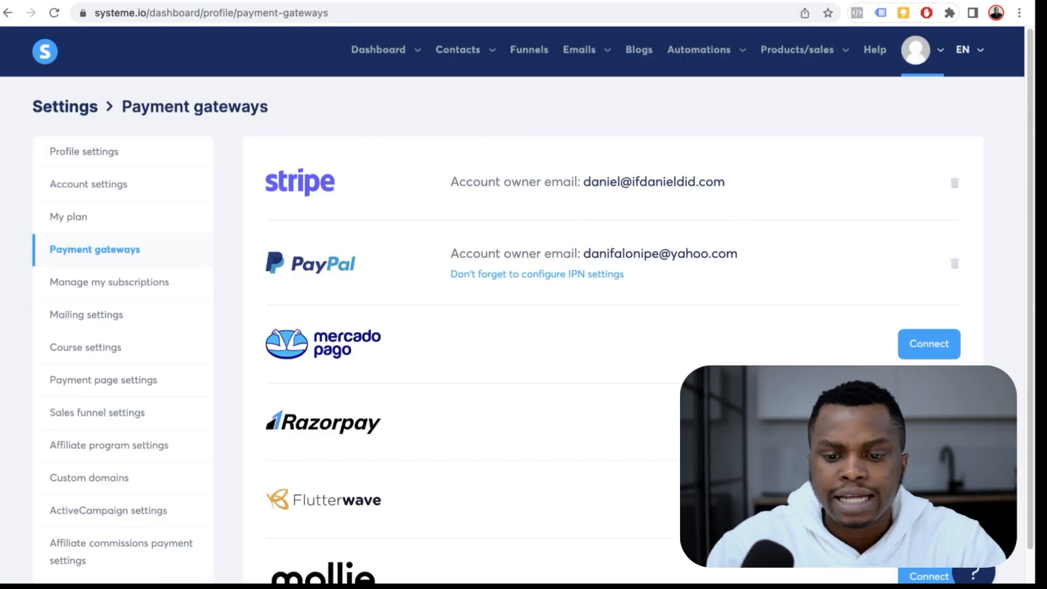
- Return to the funnels list and open Test Funnel's edit settings
{"action": "mouse_move", "coordinate": [379, 50]}
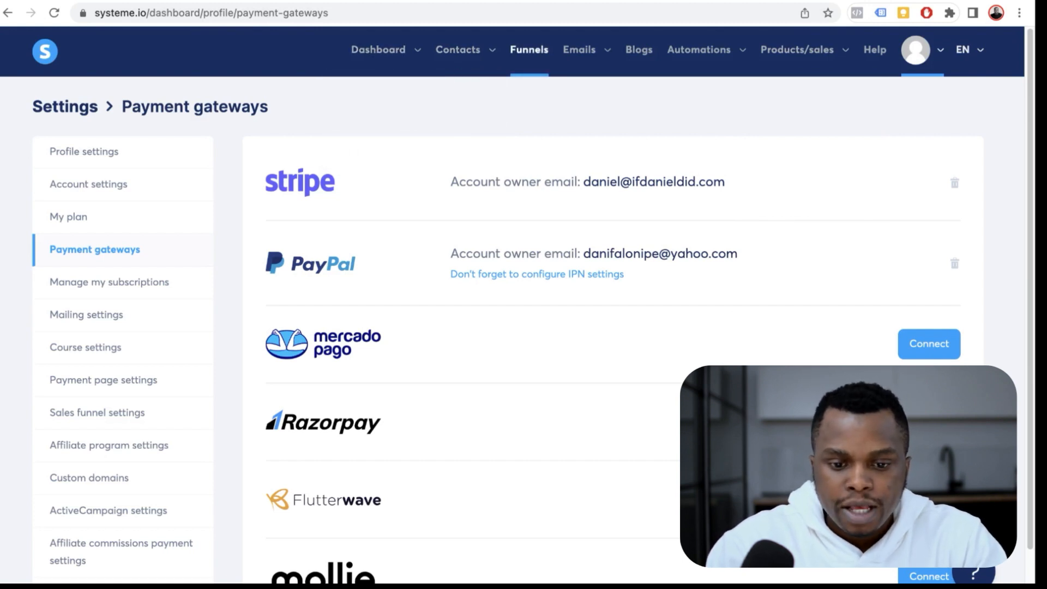
{"action": "left_click", "coordinate": [529, 50]}
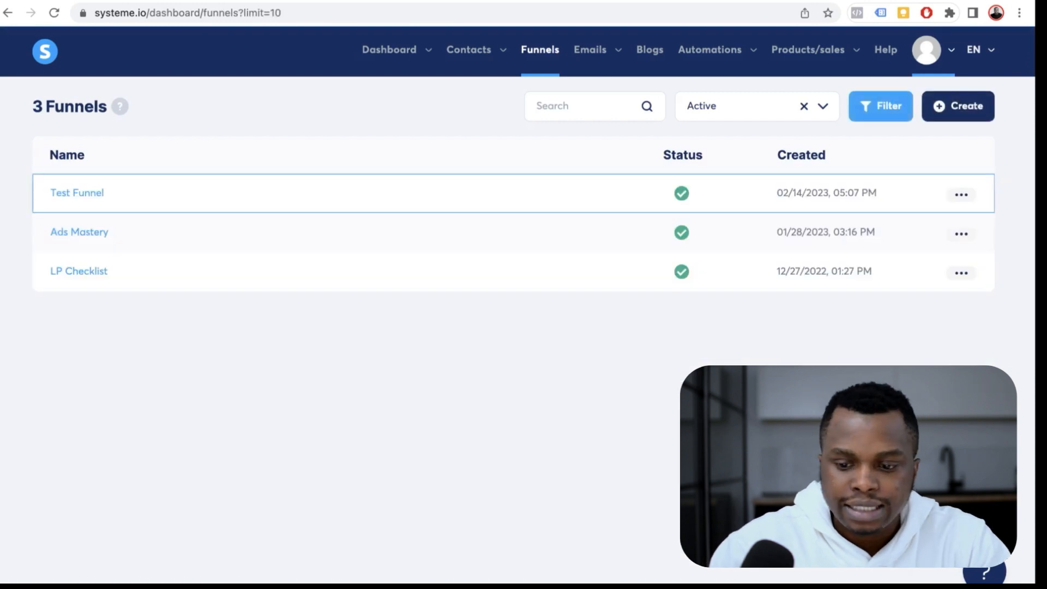
{"action": "left_click", "coordinate": [961, 194]}
{"action": "left_click", "coordinate": [898, 278]}
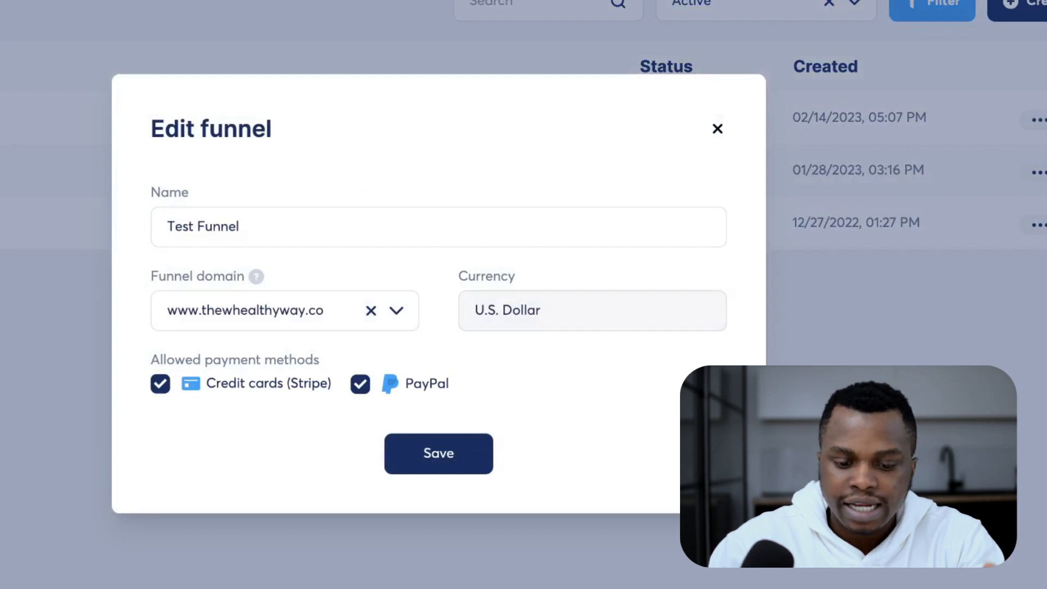
- Try turning the funnel's Credit cards (Stripe) and PayPal payment methods off, and leave both allowed
{"action": "left_click", "coordinate": [361, 384]}
{"action": "left_click", "coordinate": [160, 384]}
{"action": "left_click", "coordinate": [360, 383]}
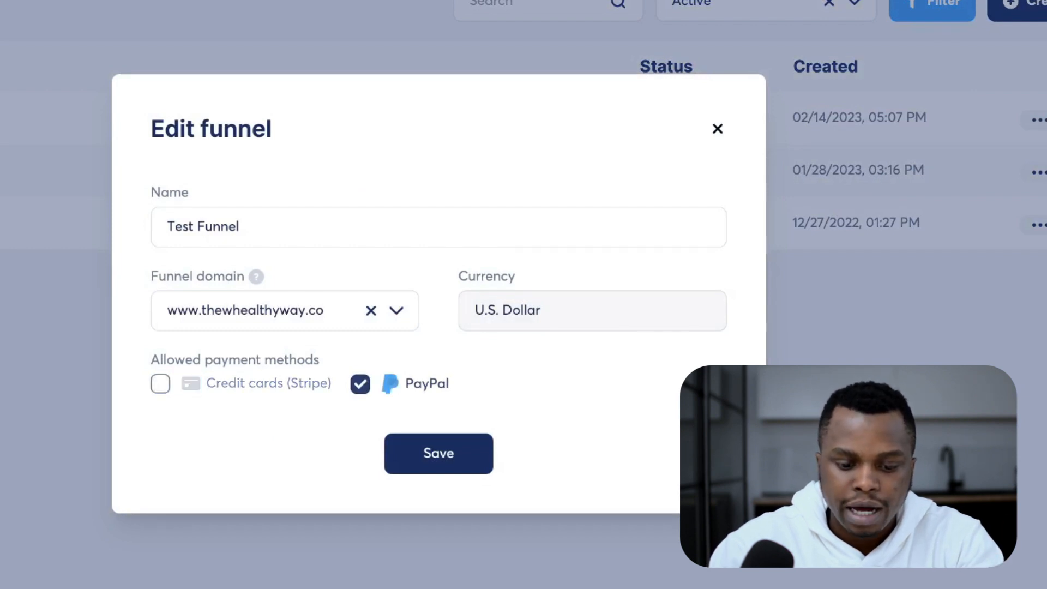
{"action": "left_click", "coordinate": [160, 384]}
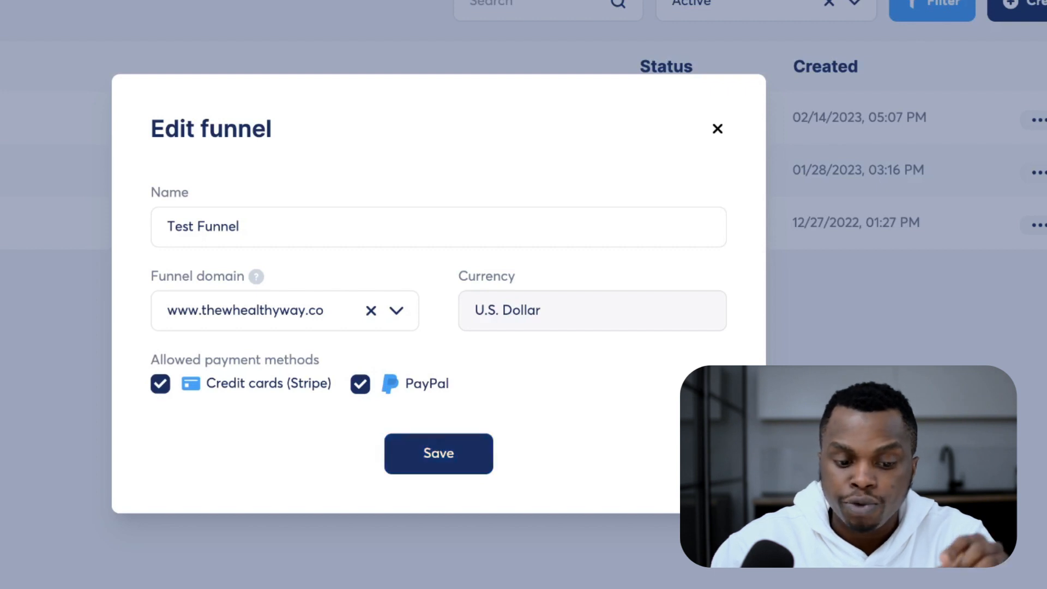
{"action": "left_click", "coordinate": [160, 383]}
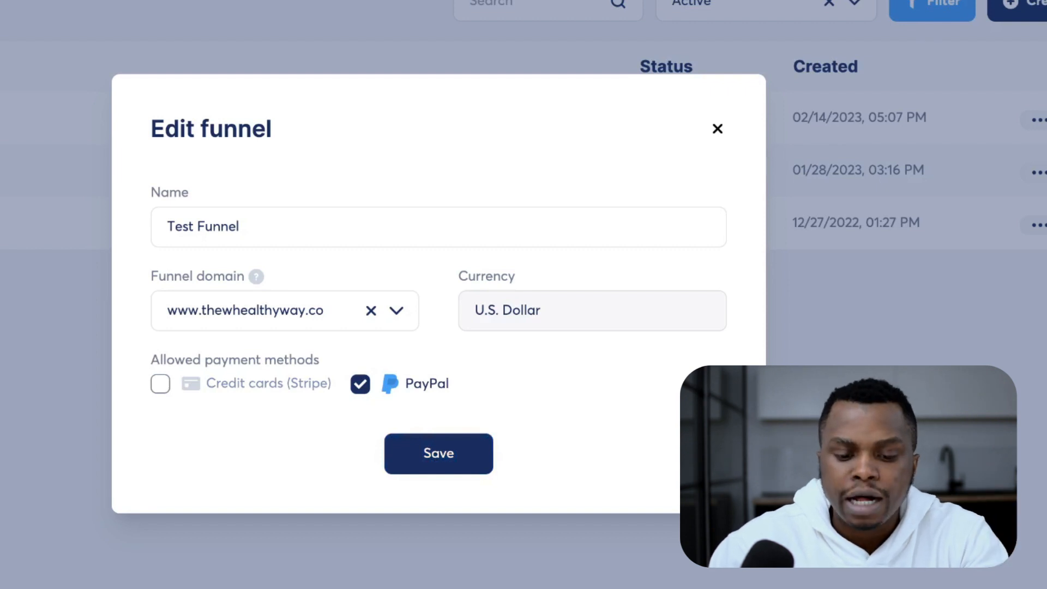
{"action": "left_click", "coordinate": [161, 384]}
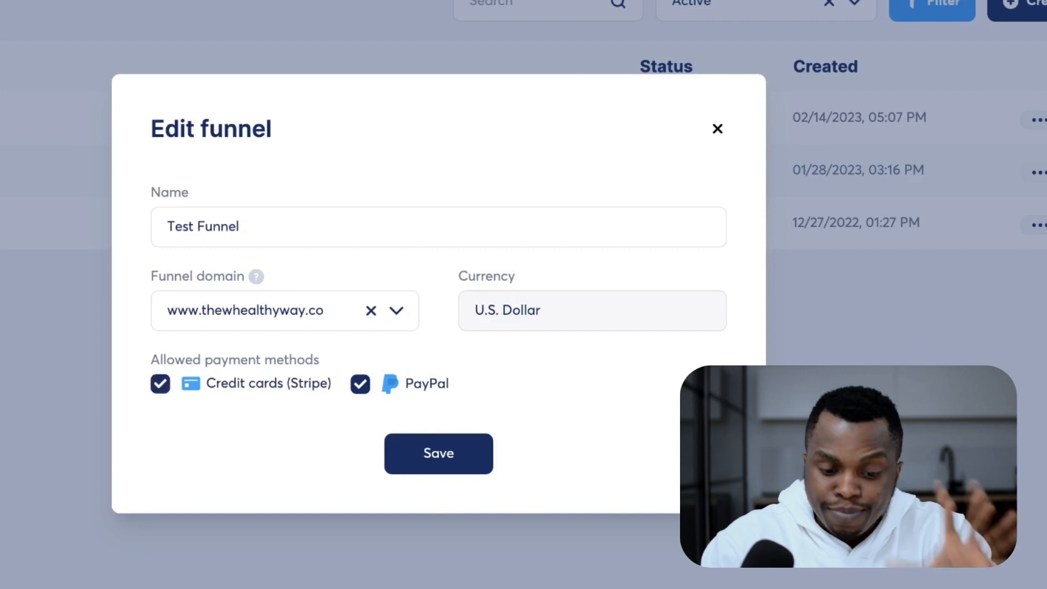
- Save the funnel settings and review both steps of the two-step payment form in the page editor and on the published page
{"action": "left_click", "coordinate": [438, 453]}
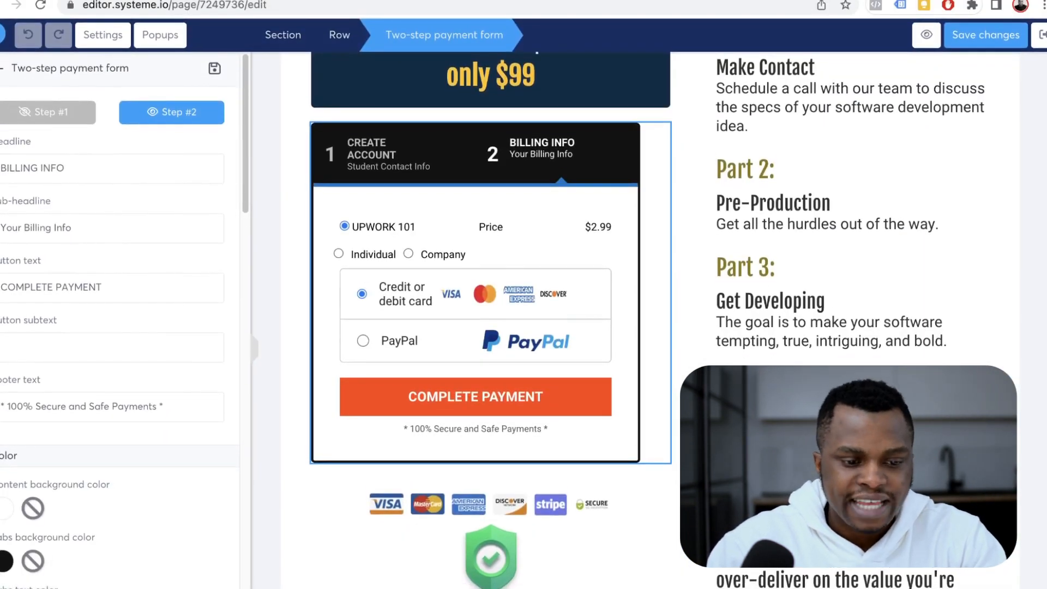
{"action": "left_click", "coordinate": [47, 112]}
{"action": "left_click", "coordinate": [2, 68]}
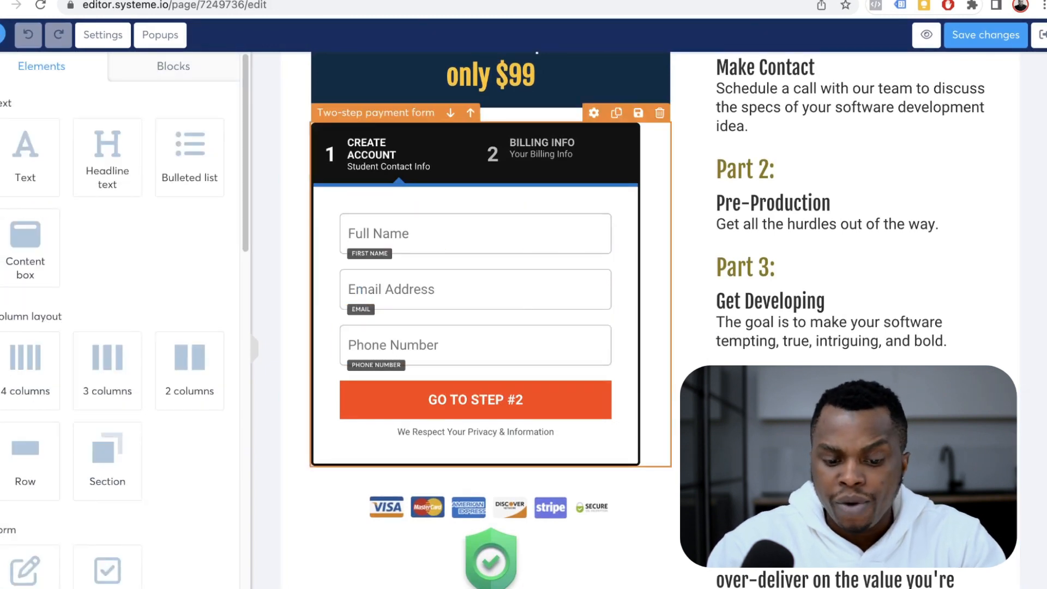
{"action": "scroll", "coordinate": [491, 262], "scroll_direction": "up", "scroll_amount": 3}
{"action": "left_click", "coordinate": [491, 327]}
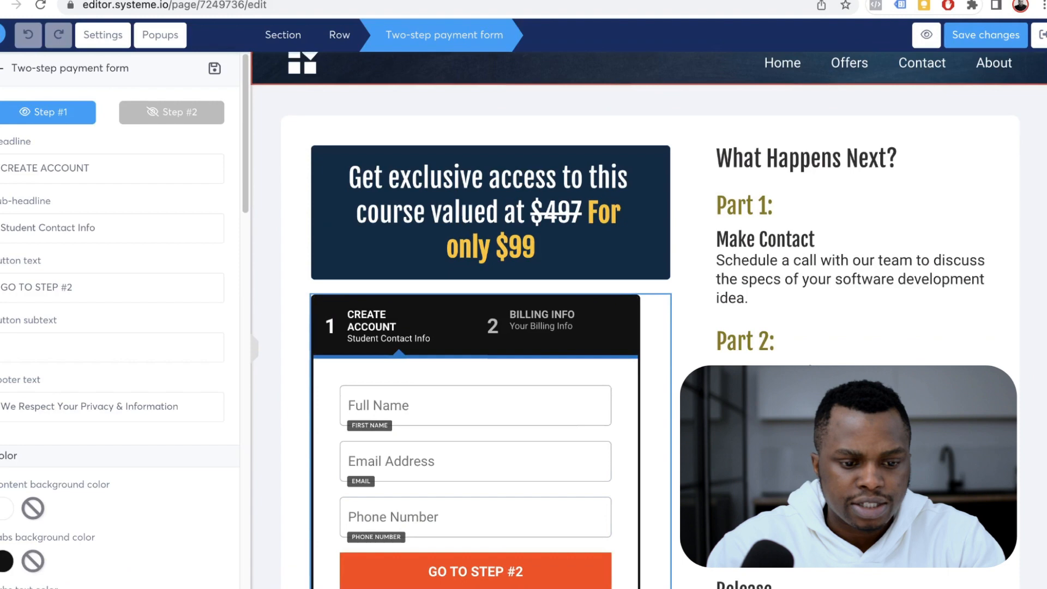
{"action": "left_click", "coordinate": [172, 112]}
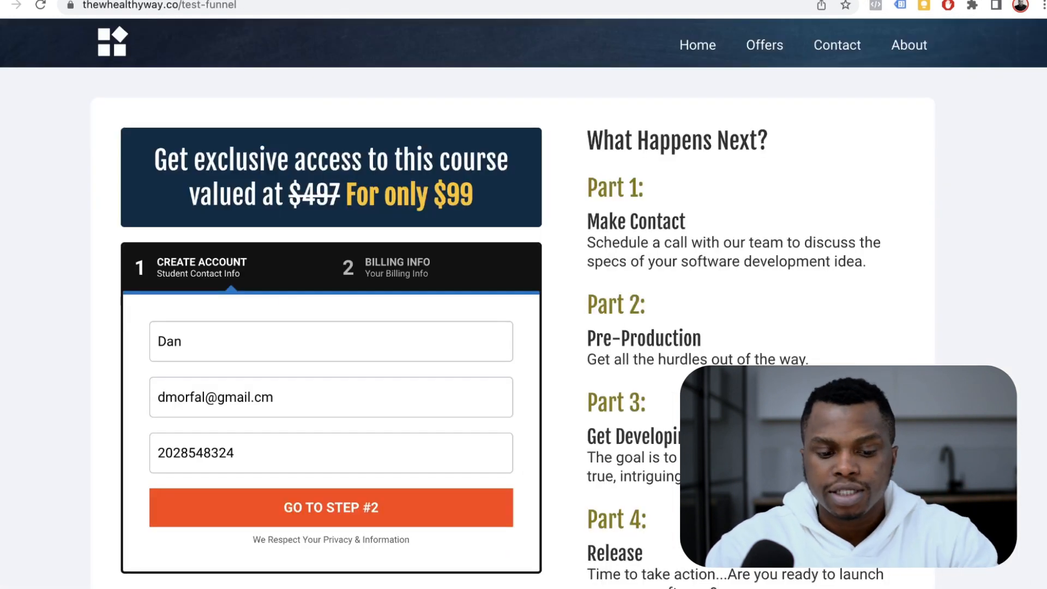
{"action": "scroll", "coordinate": [524, 303], "scroll_direction": "down", "scroll_amount": 3}
{"action": "scroll", "coordinate": [523, 303], "scroll_direction": "up", "scroll_amount": 3}
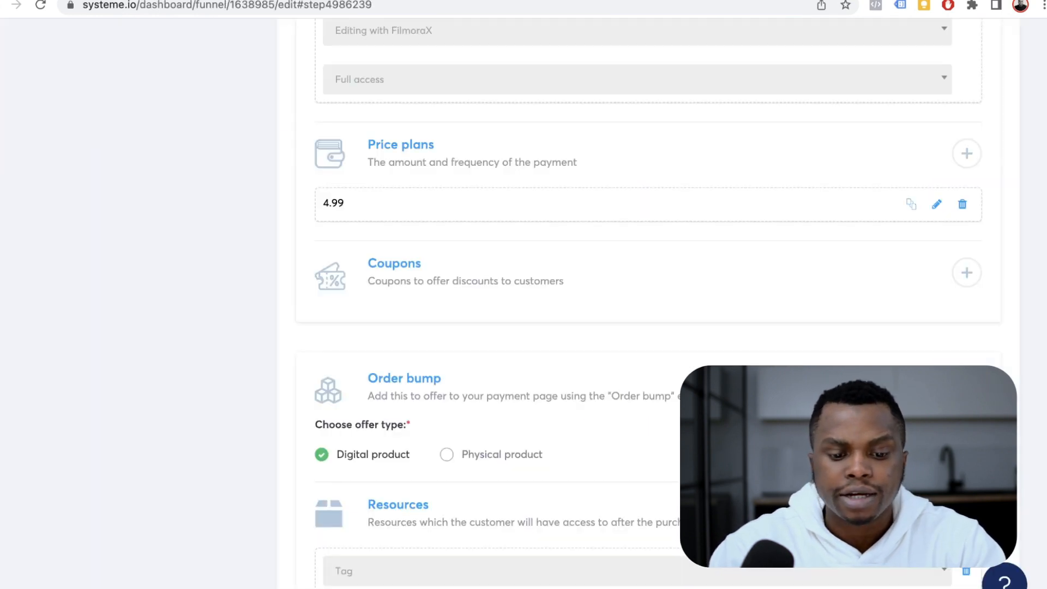
- Open the funnel's Thank You Page step and examine the available thank-you page templates
{"action": "scroll", "coordinate": [523, 303], "scroll_direction": "up", "scroll_amount": 10}
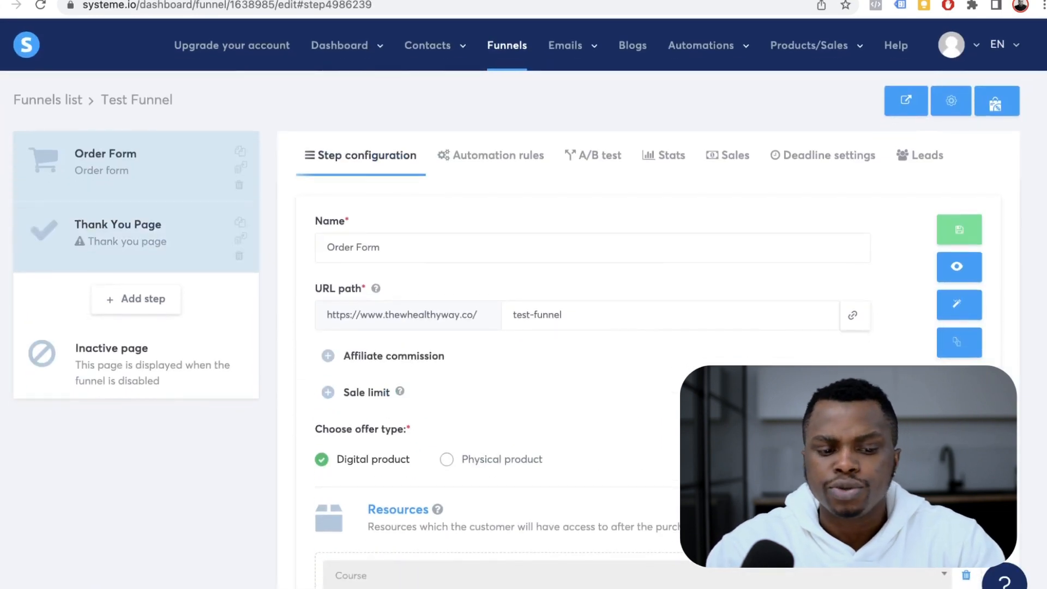
{"action": "left_click", "coordinate": [125, 233]}
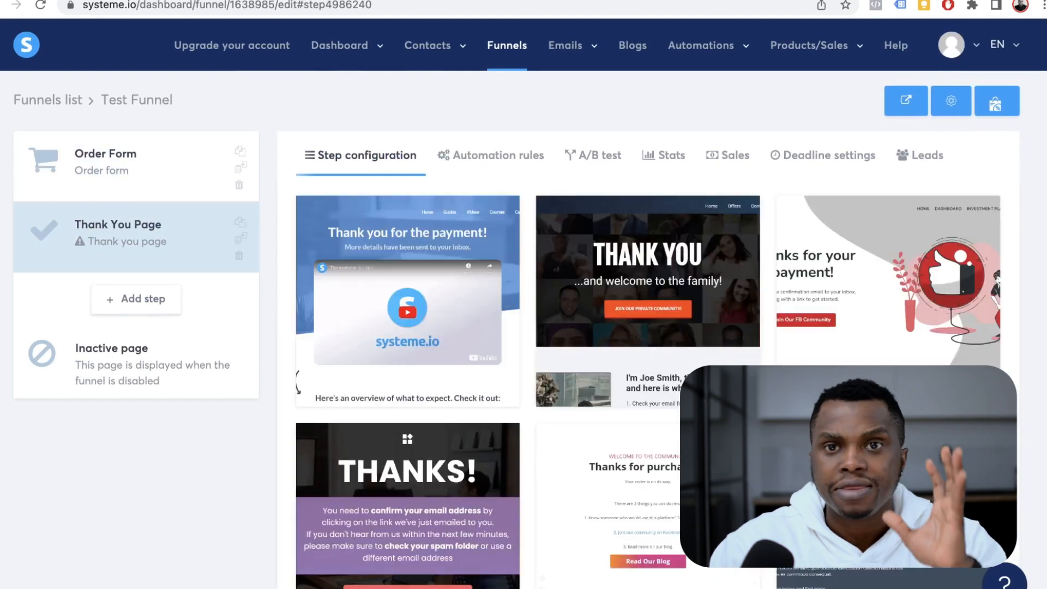
{"action": "mouse_move", "coordinate": [408, 301]}
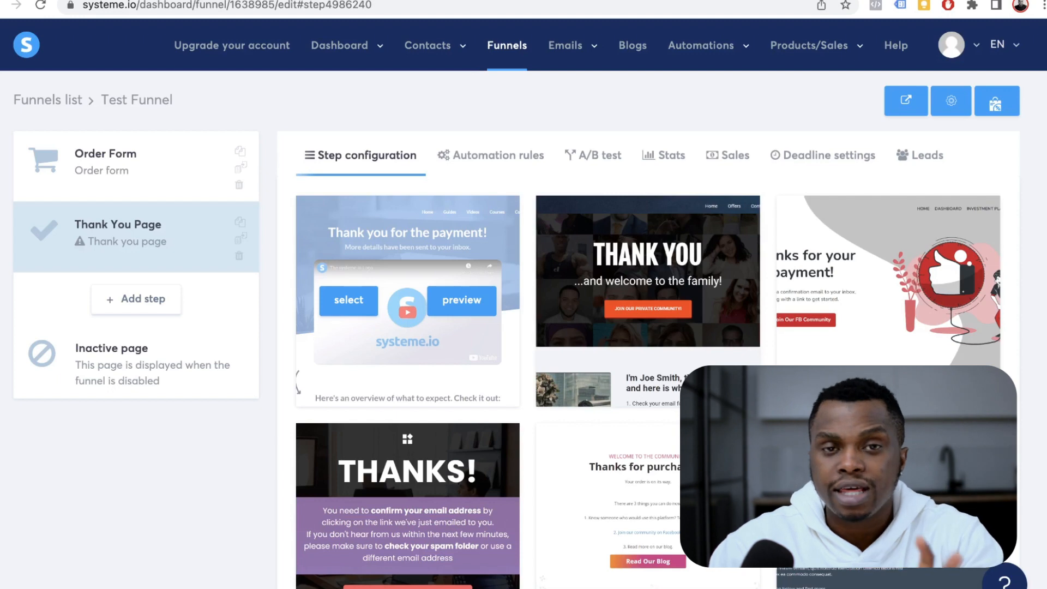
{"action": "scroll", "coordinate": [648, 262], "scroll_direction": "down", "scroll_amount": 1}
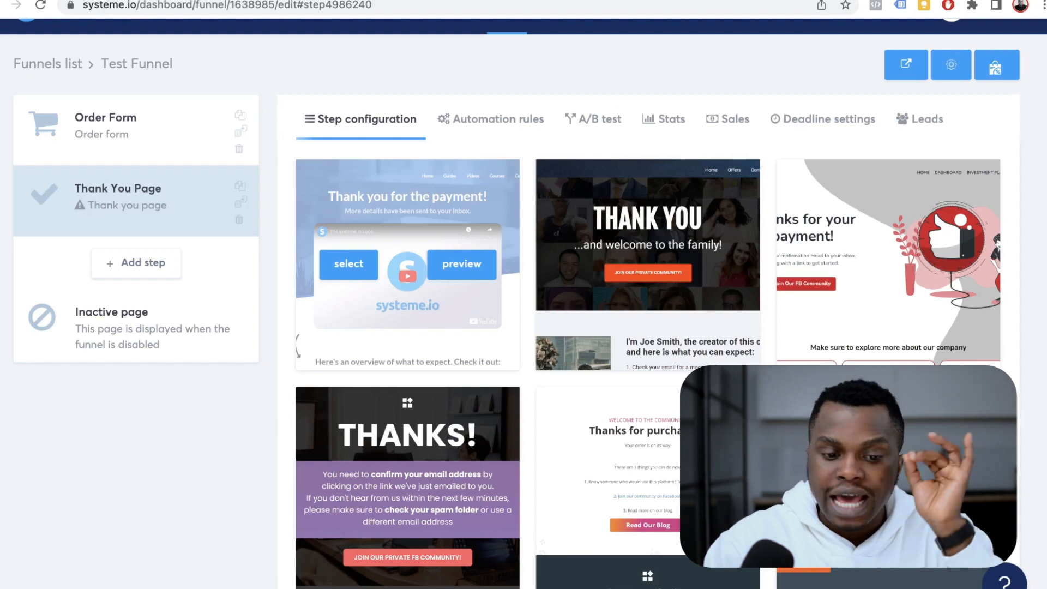
- Return to the Order Form step and add an affiliate commission of 30% with a payout delay of 30 days
{"action": "left_click", "coordinate": [136, 130]}
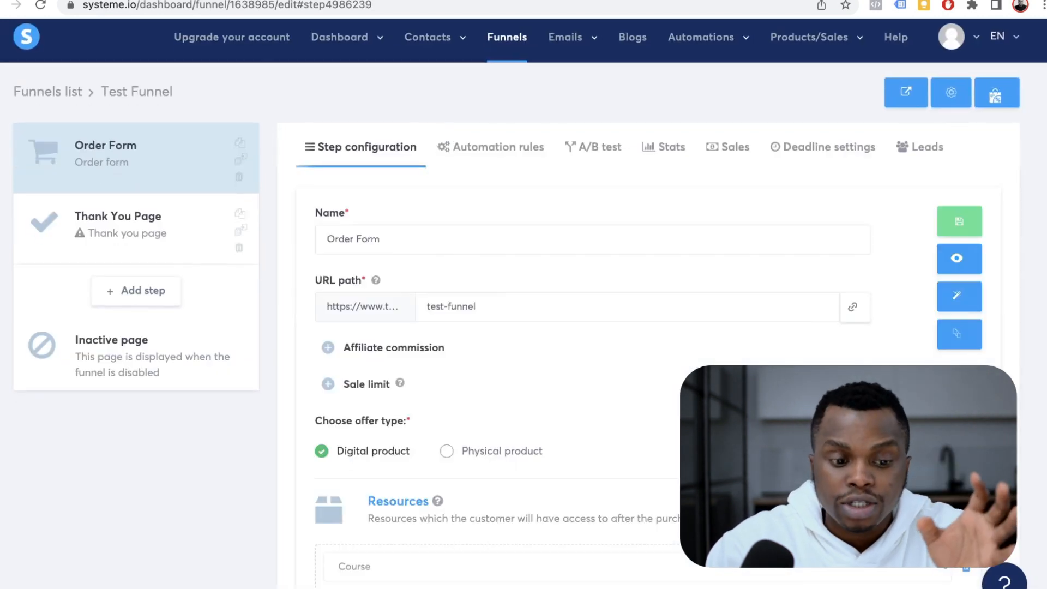
{"action": "scroll", "coordinate": [524, 327], "scroll_direction": "down", "scroll_amount": 4}
{"action": "scroll", "coordinate": [523, 327], "scroll_direction": "down", "scroll_amount": 6}
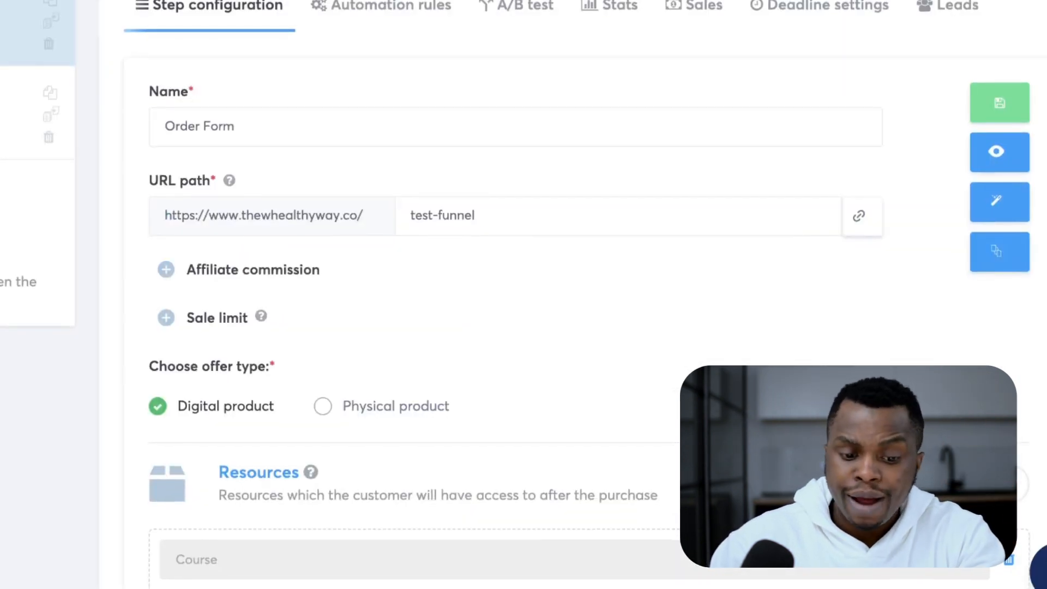
{"action": "left_click", "coordinate": [166, 270]}
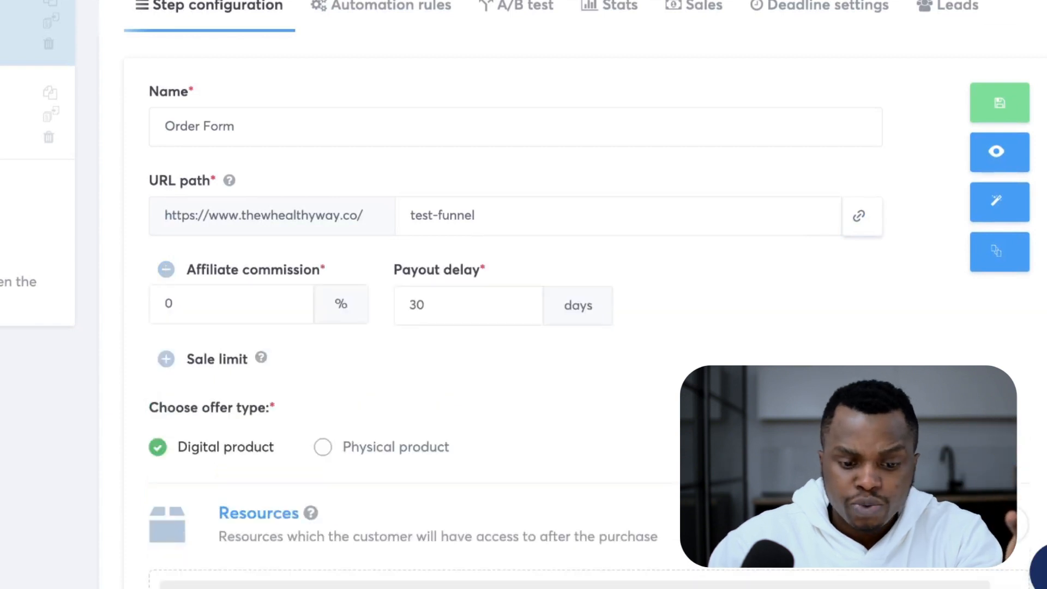
{"action": "left_click", "coordinate": [231, 303]}
{"action": "key", "text": "BackSpace"}
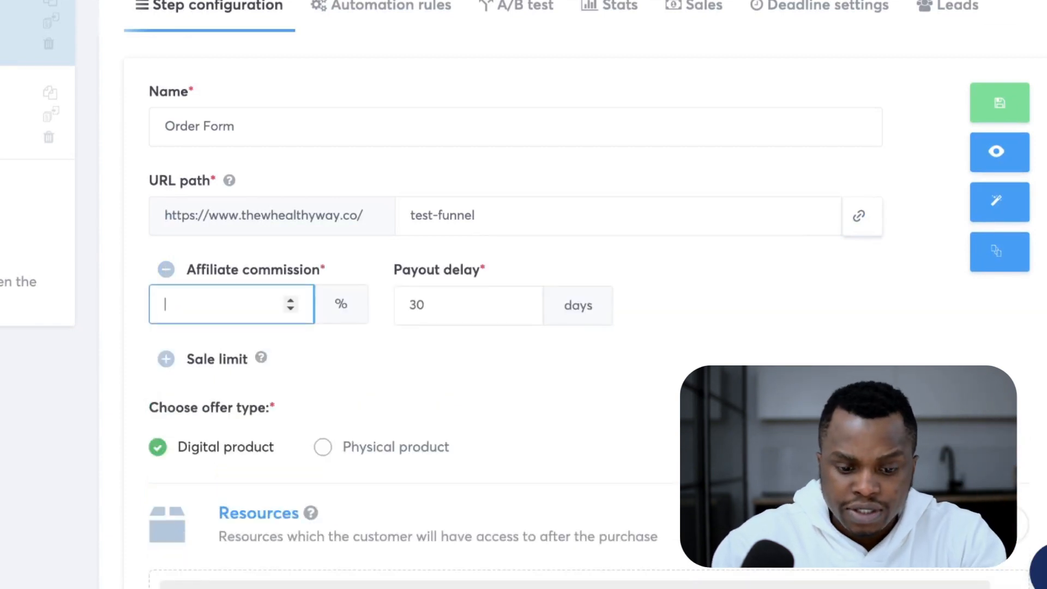
{"action": "type", "text": "30"}
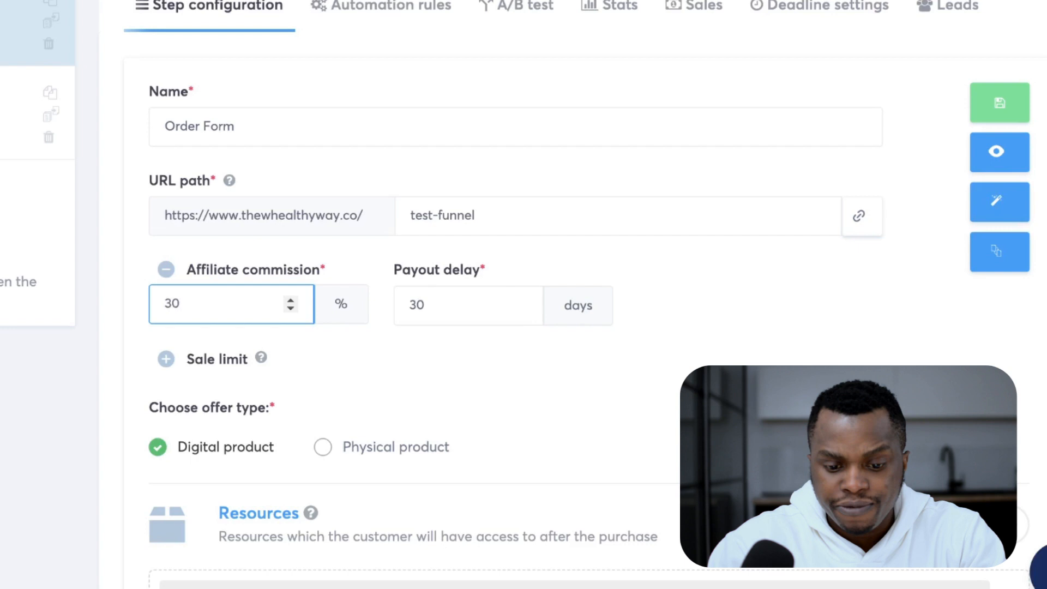
{"action": "left_click", "coordinate": [519, 302]}
{"action": "left_click", "coordinate": [520, 309]}
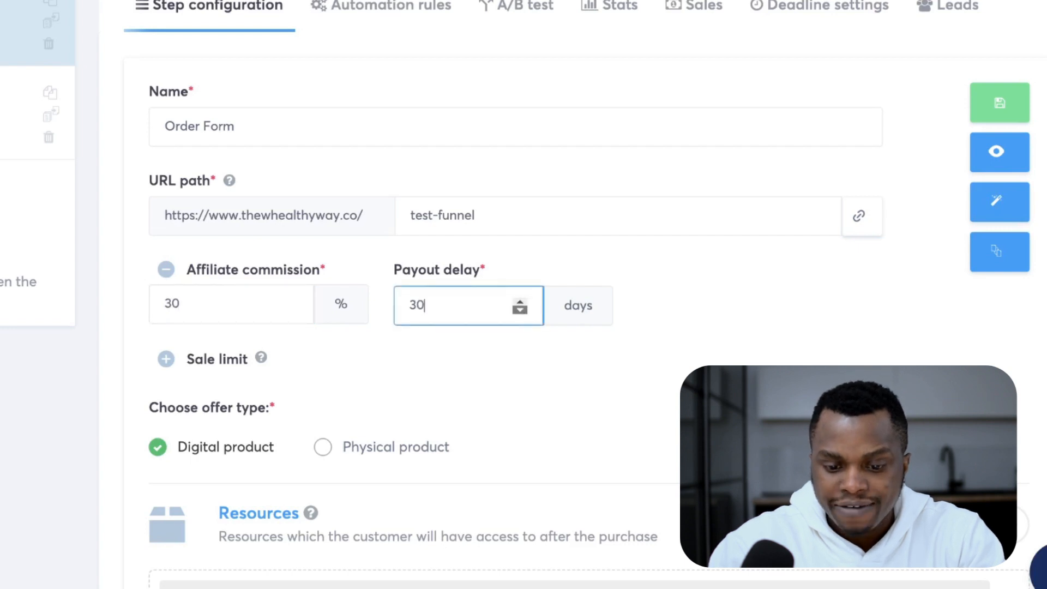
{"action": "left_click", "coordinate": [545, 371]}
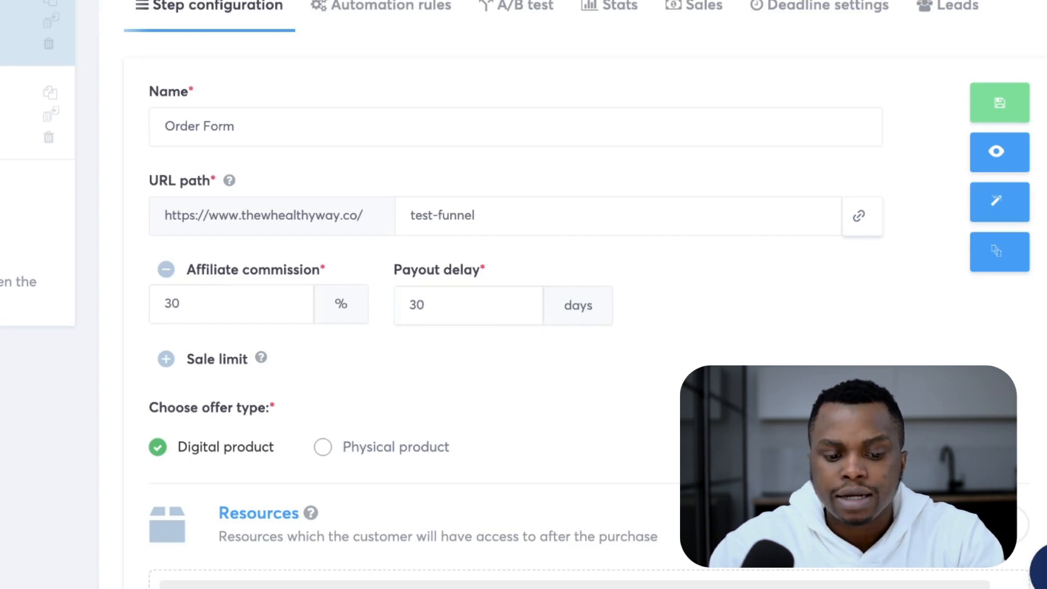
- Add a sale limit of 50 to the order form and open the choice of funnel step to redirect to once it is reached
{"action": "left_click", "coordinate": [166, 359]}
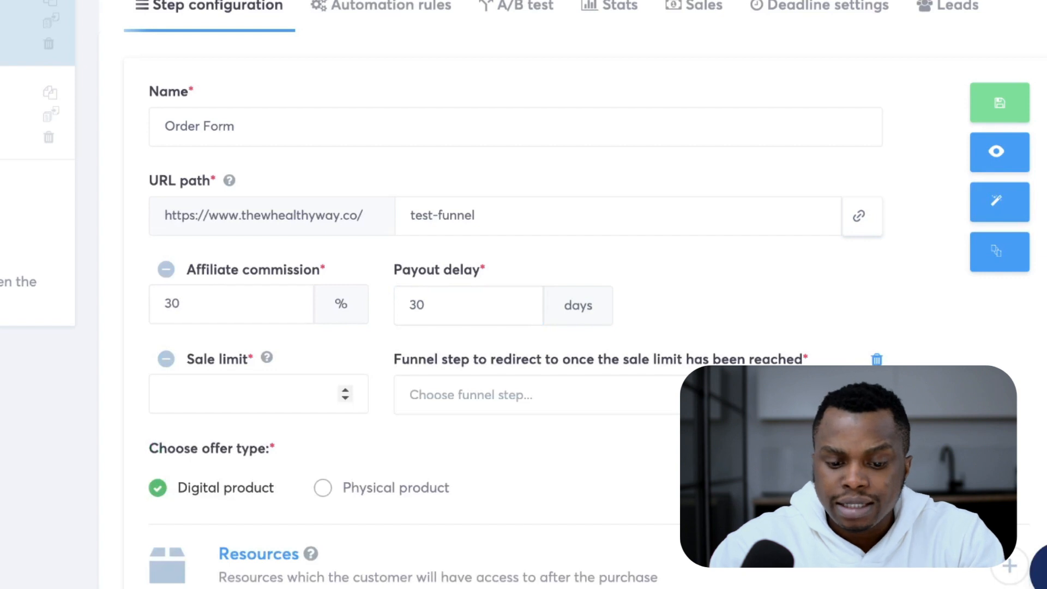
{"action": "left_click", "coordinate": [245, 394]}
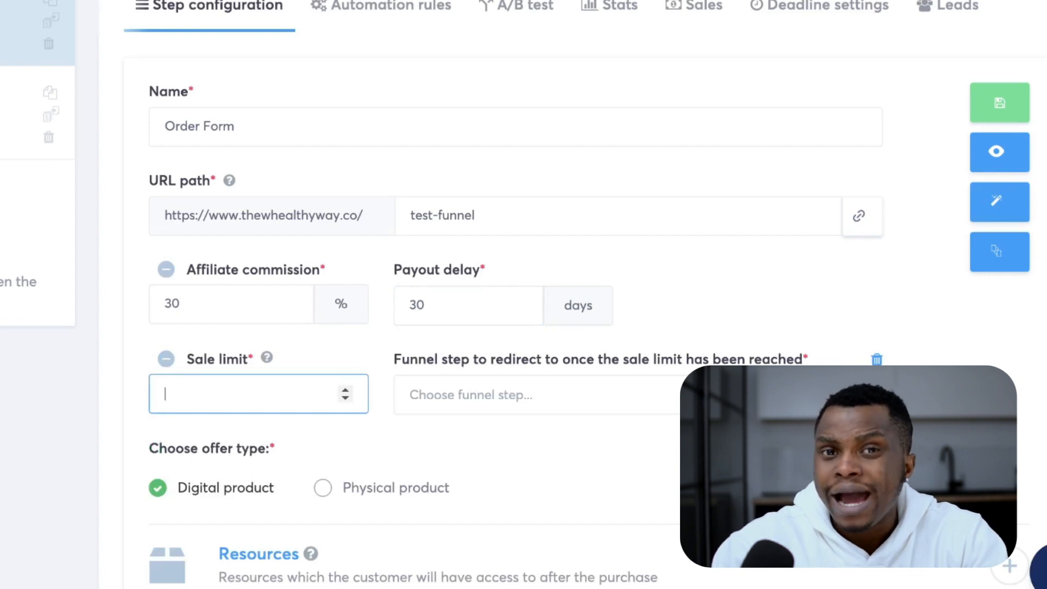
{"action": "type", "text": "50"}
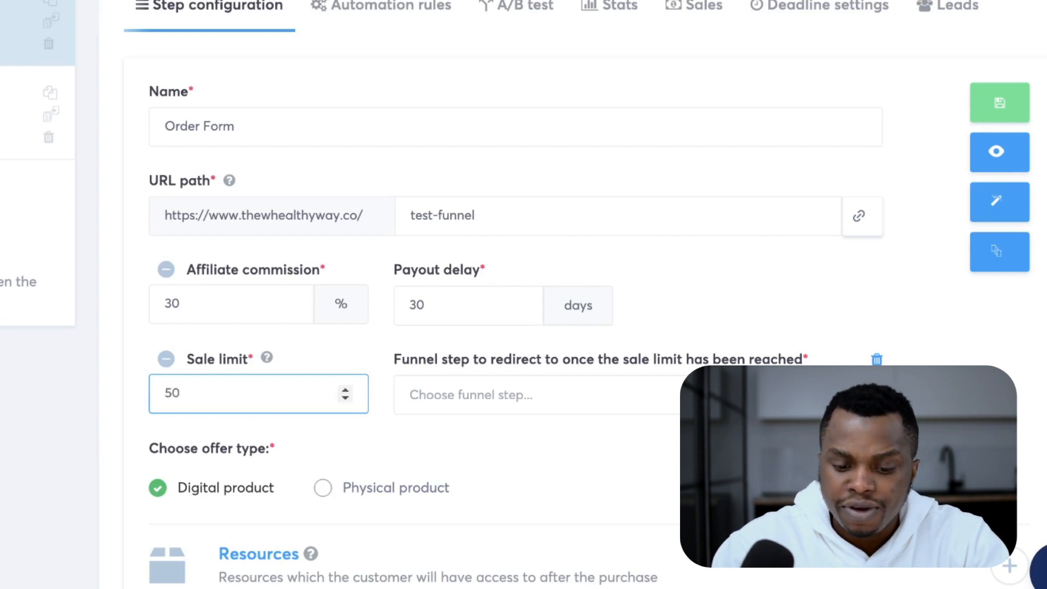
{"action": "left_click", "coordinate": [545, 395]}
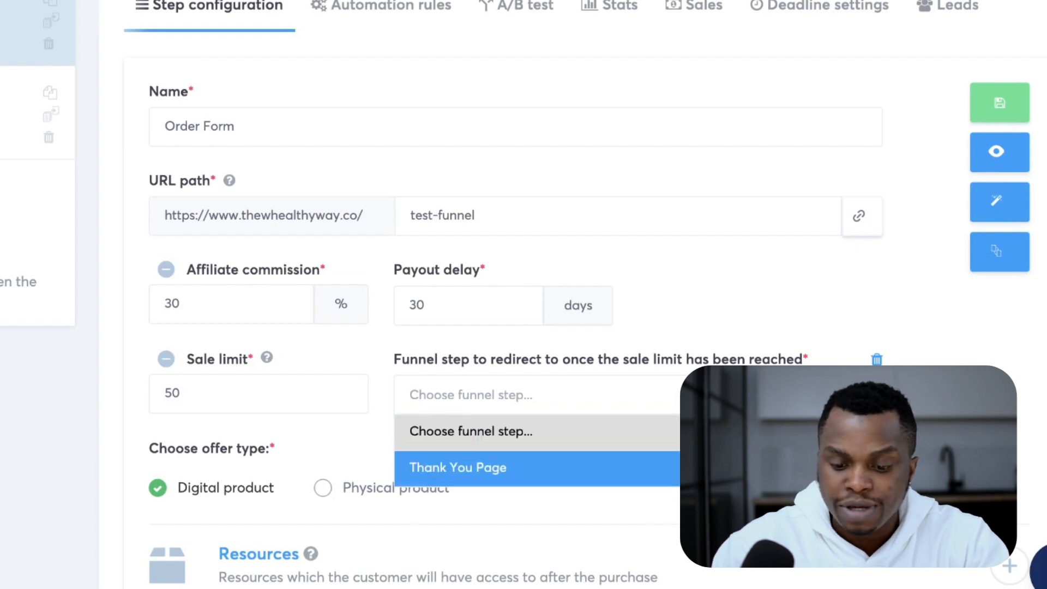
{"action": "left_click", "coordinate": [477, 432]}
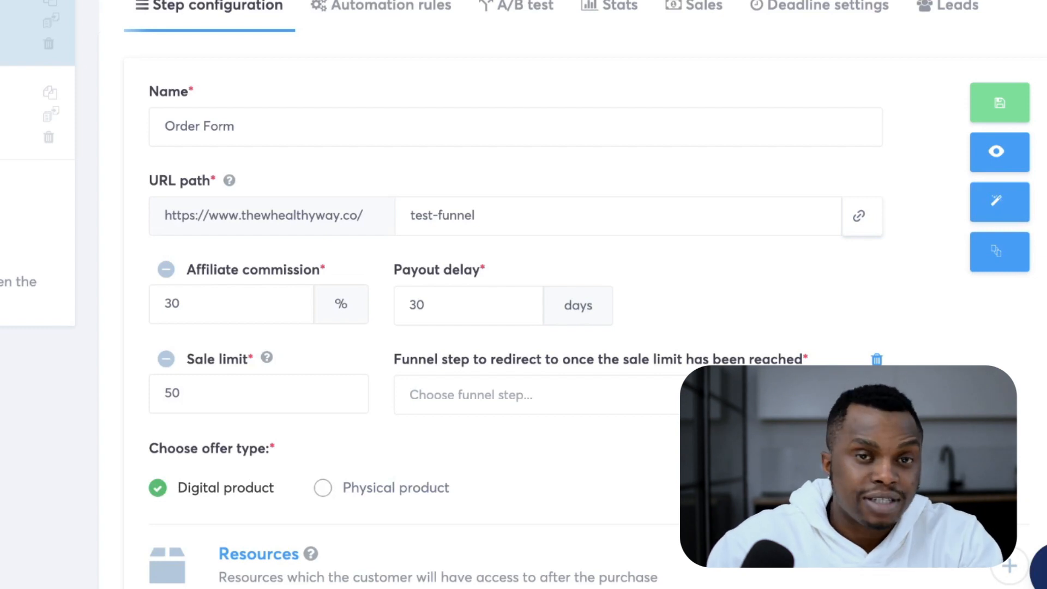
{"action": "left_click", "coordinate": [638, 395]}
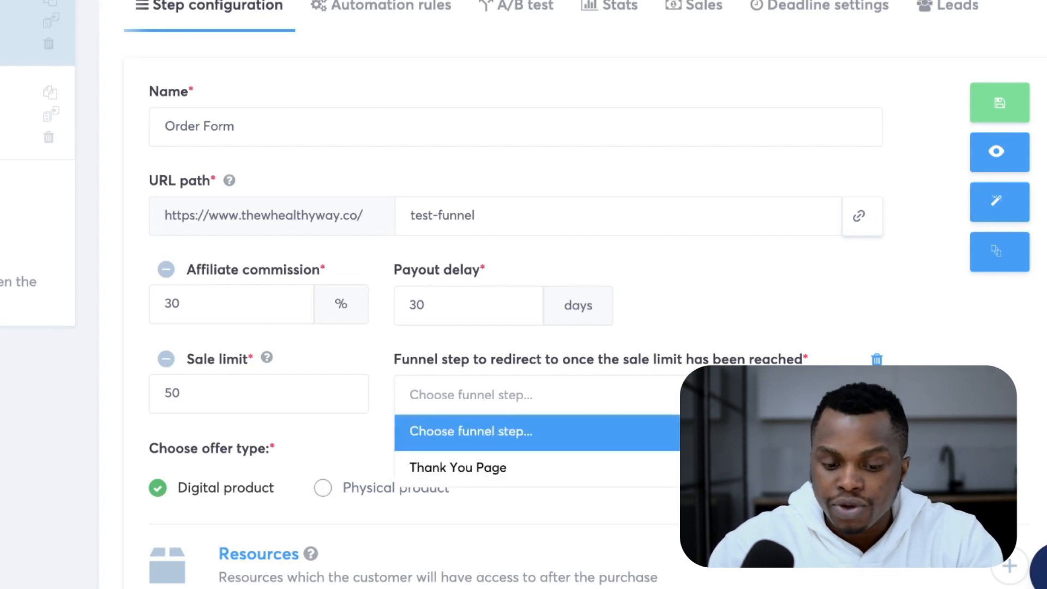